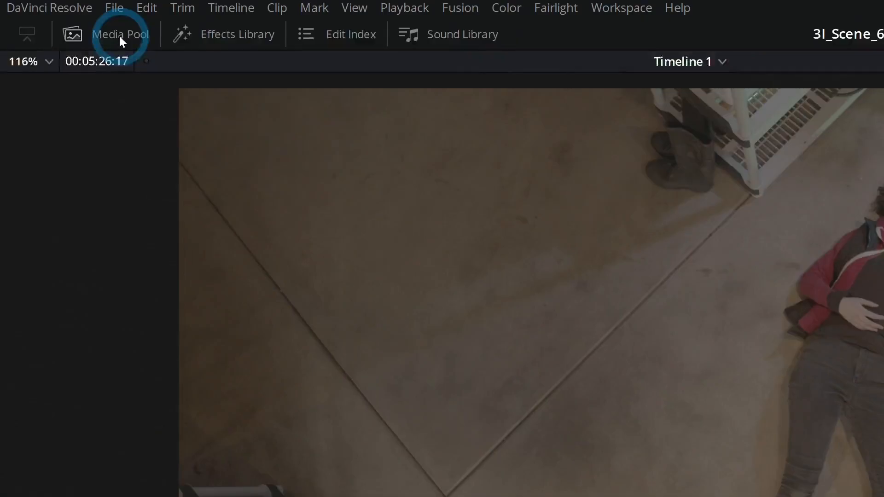
Step: Create a new bin named MUSIC in the media pool's Master bin
click(61, 17)
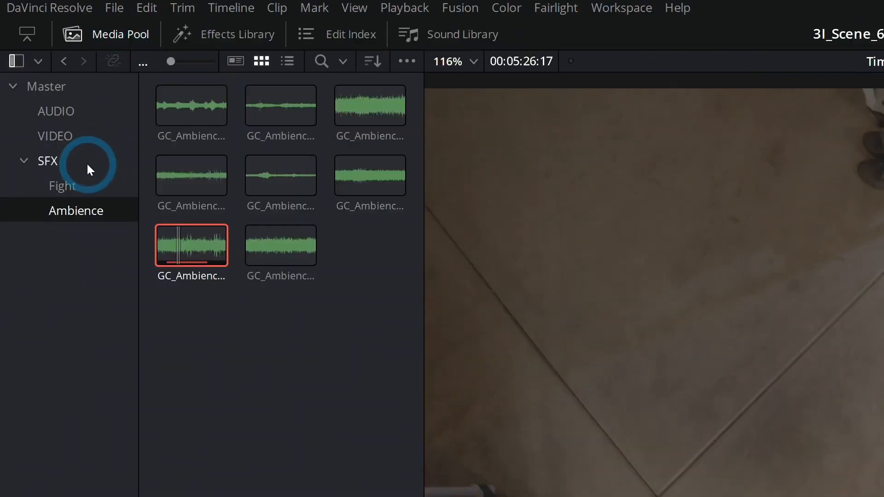
click(44, 81)
click(79, 88)
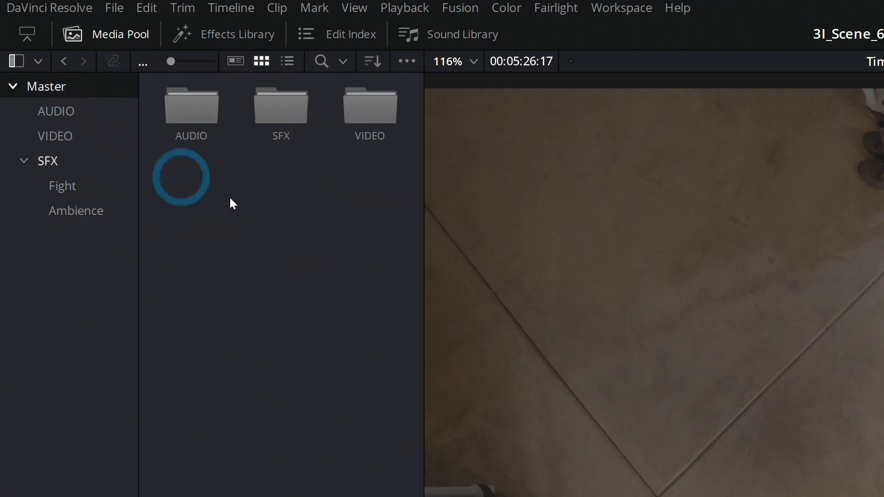
right_click(265, 189)
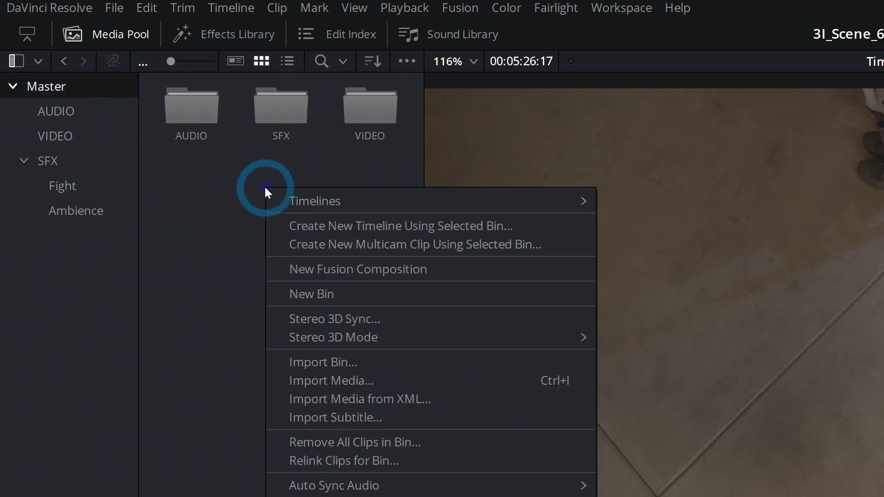
click(334, 291)
text(MUSIC)
key(Return)
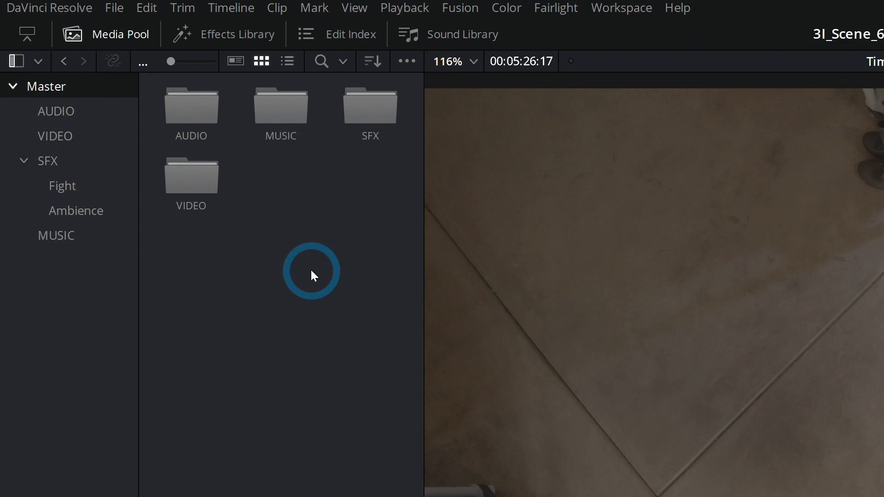
Step: Import Time_Is_Money_Score.wav from the project's MEDIA folder into the MUSIC bin
double_click(267, 112)
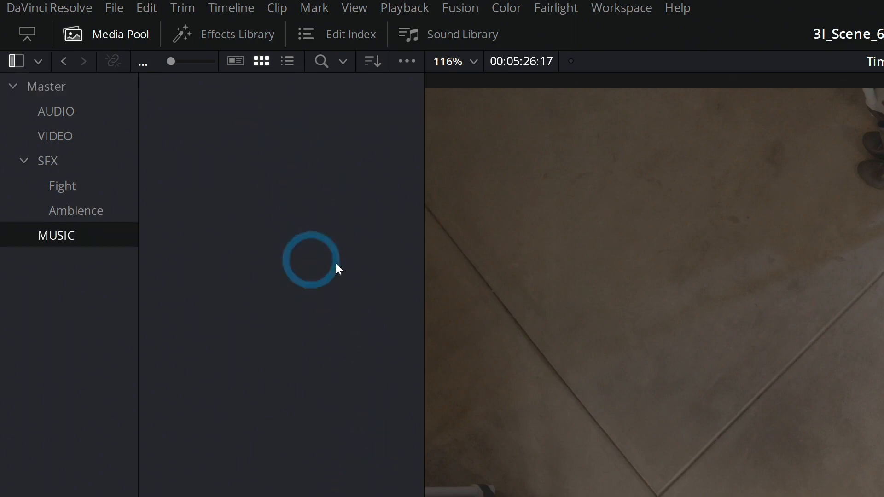
right_click(236, 127)
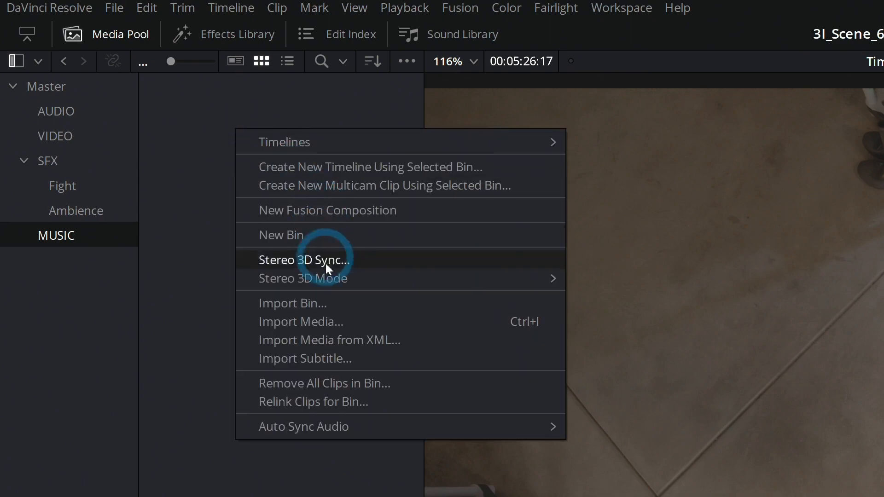
click(328, 317)
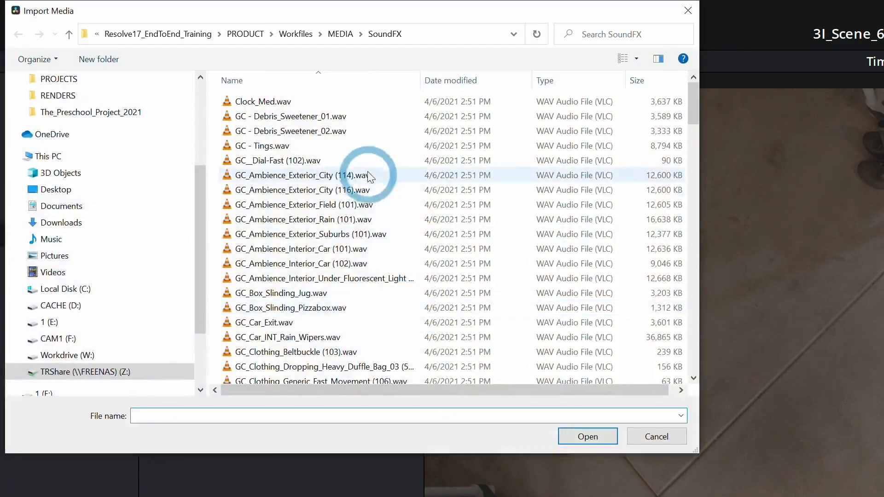
click(341, 34)
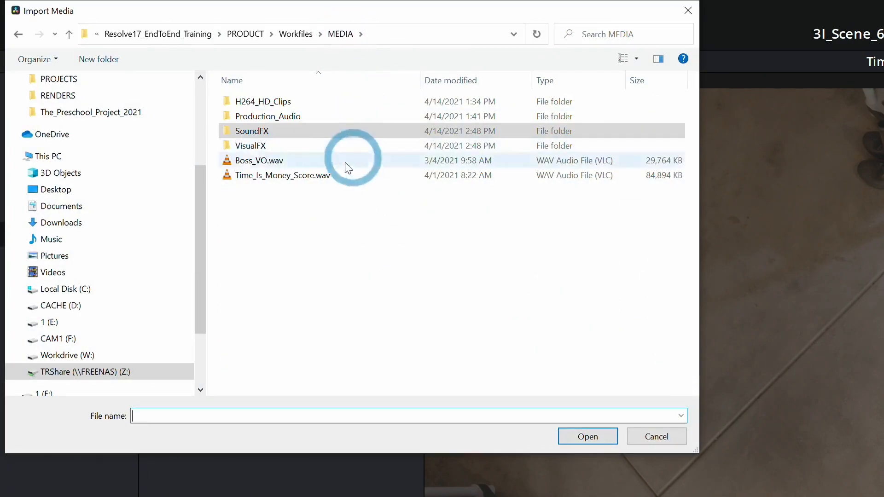
click(314, 175)
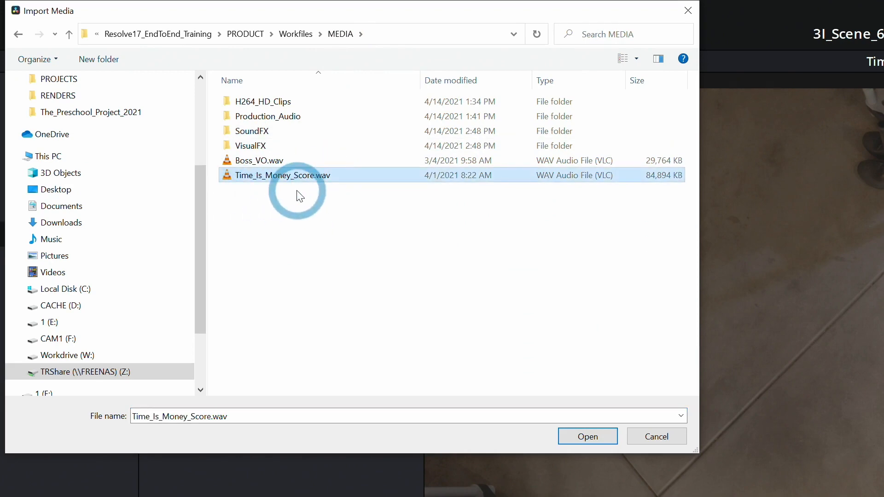
click(588, 438)
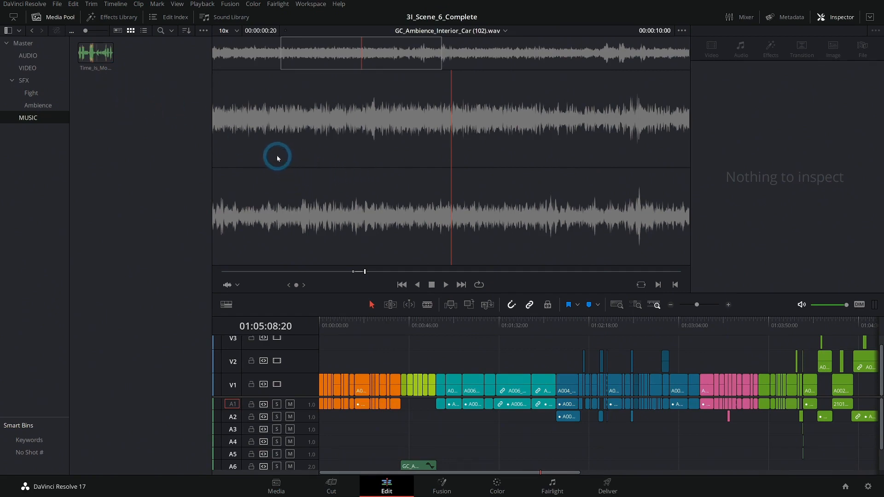
Step: Enlarge the timeline area and place Time_Is_Money_Score.wav on a new audio track A9 at the timeline's start
click(95, 53)
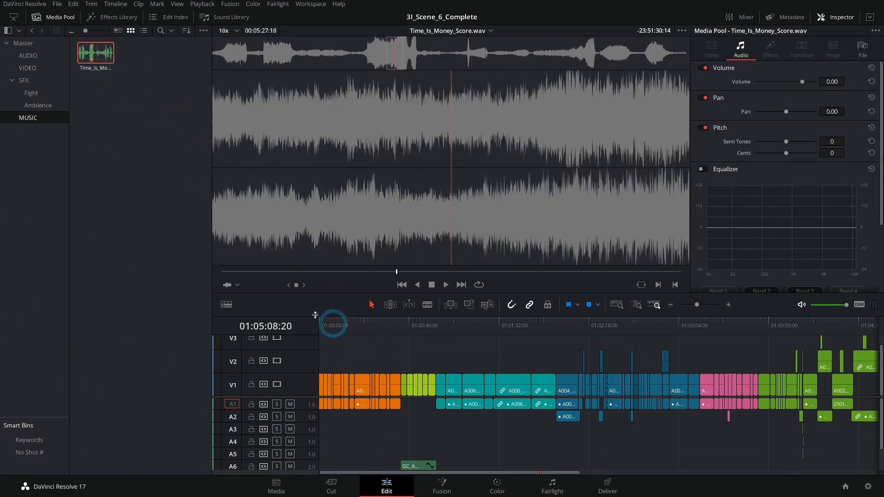
drag(345, 292, 331, 209)
drag(96, 57, 334, 454)
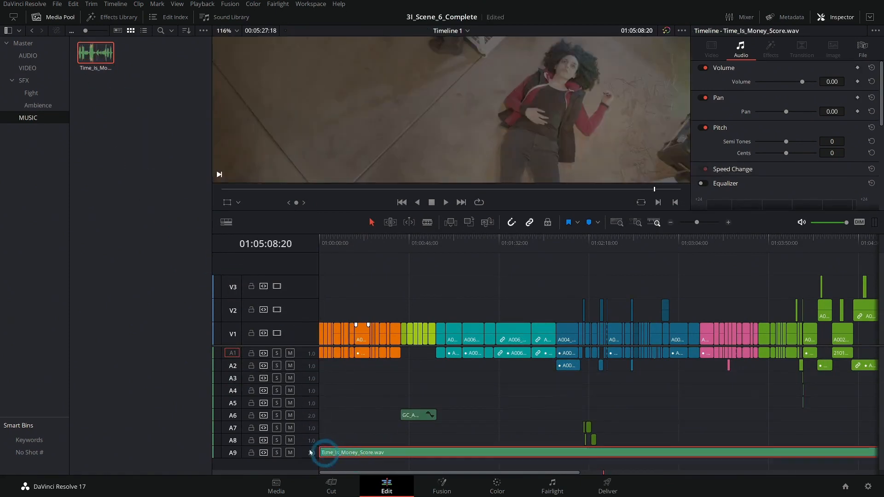
Step: Hide the media pool and rename audio track A9 to MUSIC
click(41, 19)
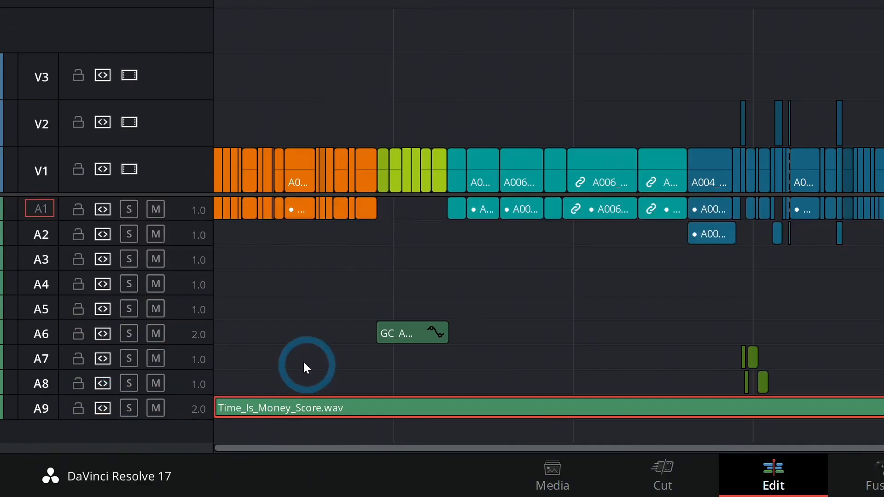
scroll(133, 426, up, 3)
scroll(263, 345, down, 5)
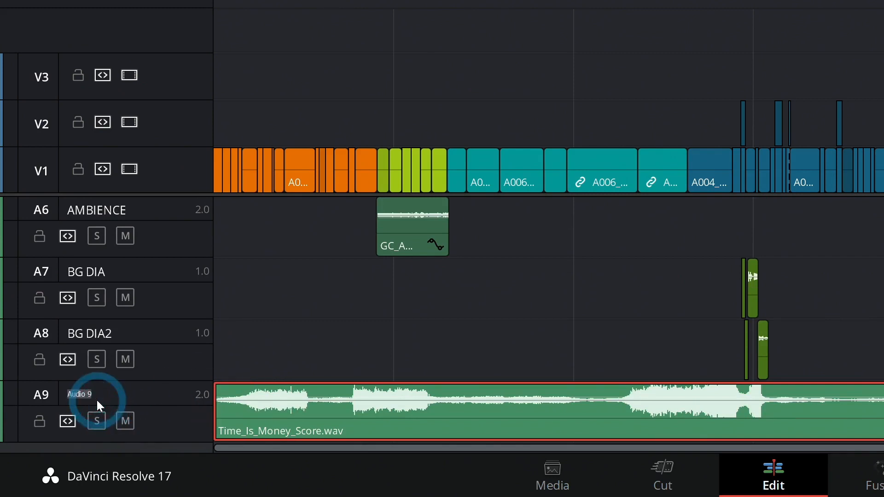
click(320, 0)
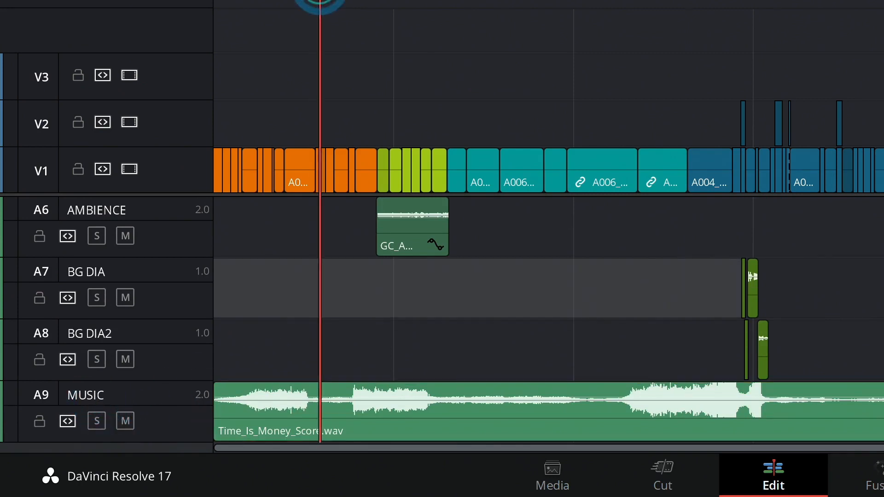
Step: Return the playhead to the timeline's start and lower the music clip's volume to -12.67
key(Home)
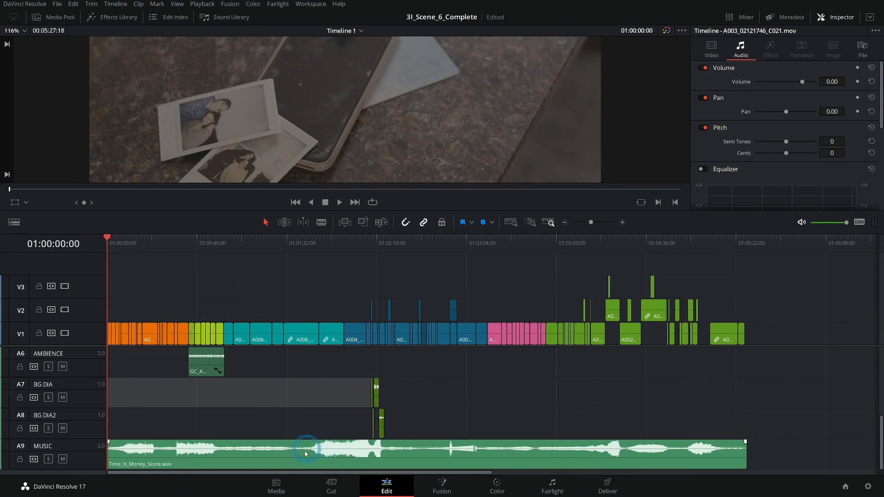
click(283, 462)
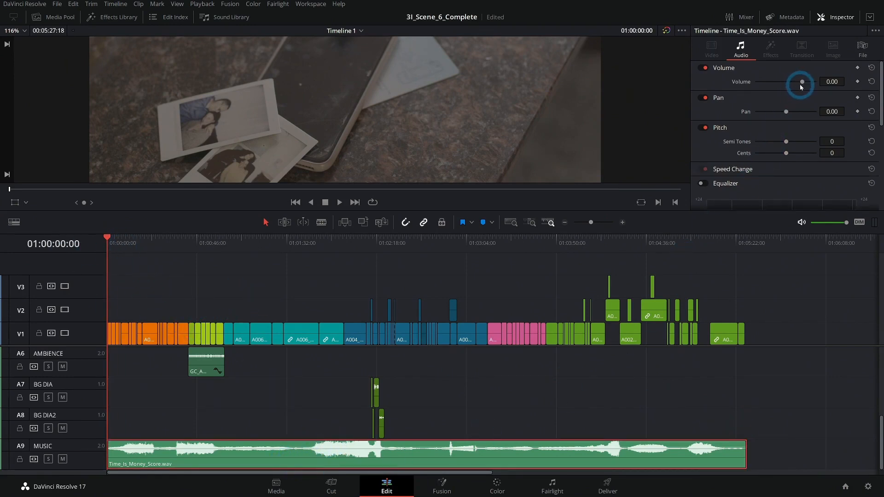
drag(802, 81, 796, 82)
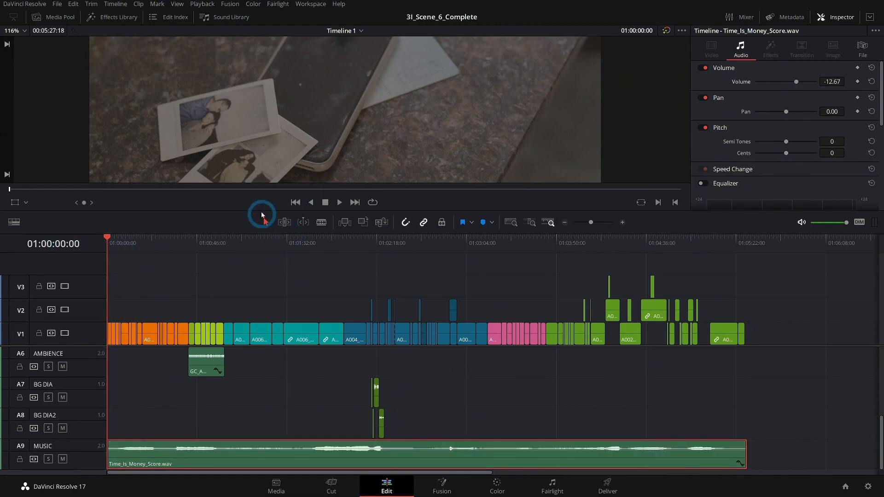
Step: Enlarge the viewer, play the opening scene with the music, and add a blue timeline marker at about 01:00:24
drag(261, 212, 272, 266)
key(space)
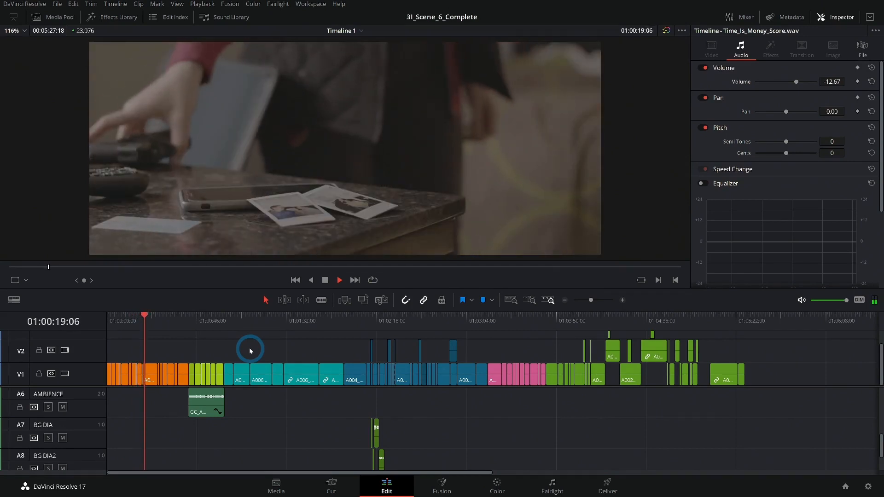
click(251, 350)
click(250, 350)
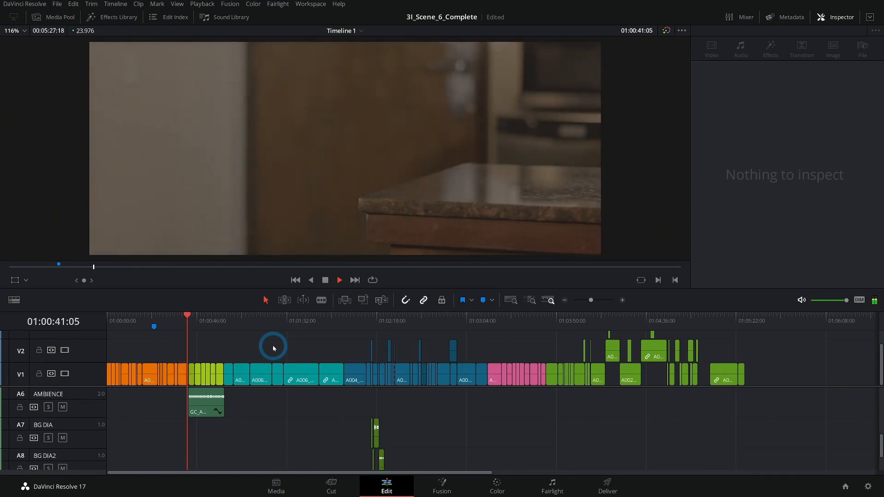
key(space)
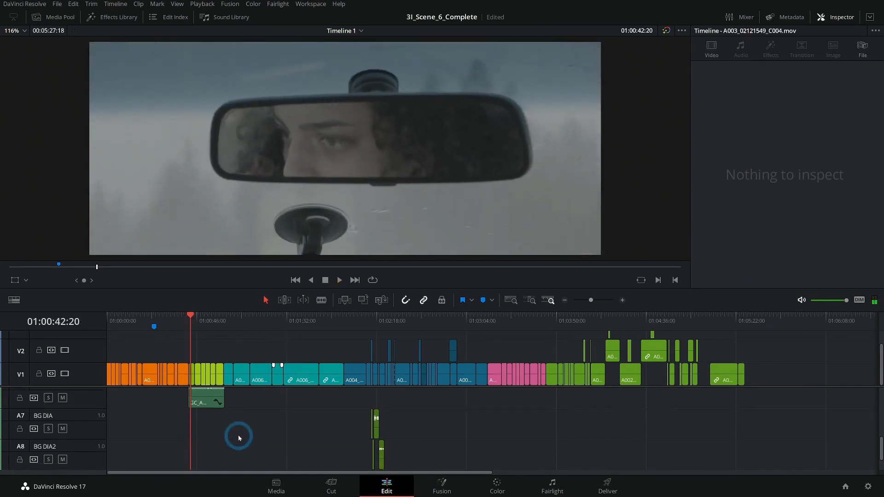
Step: Move the music clip on track A9 about 18 seconds later in the timeline
scroll(230, 422, down, 2)
click(168, 454)
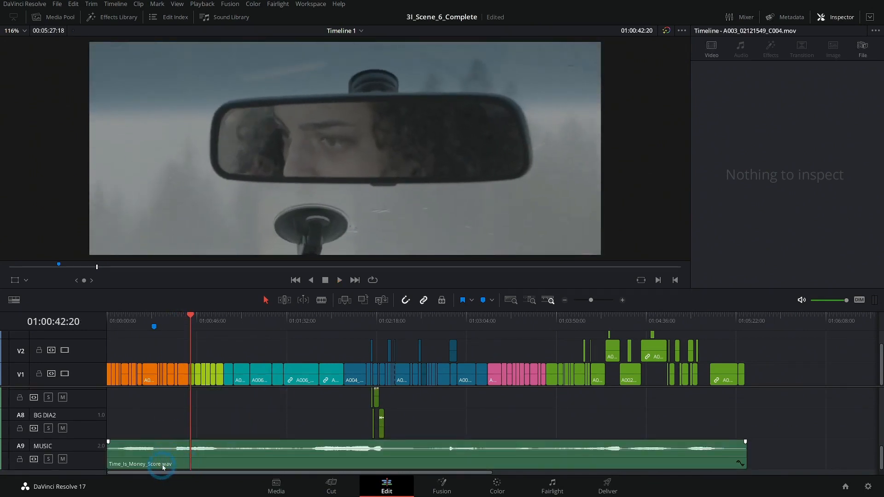
drag(163, 467, 199, 468)
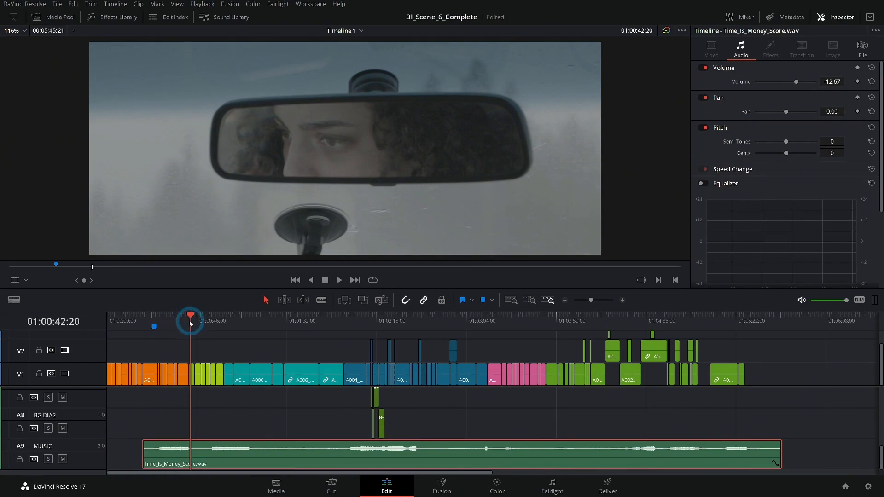
Step: Play the timeline from about 01:00:36 to 01:02:38 and check how the shifted music fits the driving and barn scenes
drag(190, 322, 188, 322)
click(623, 301)
click(462, 369)
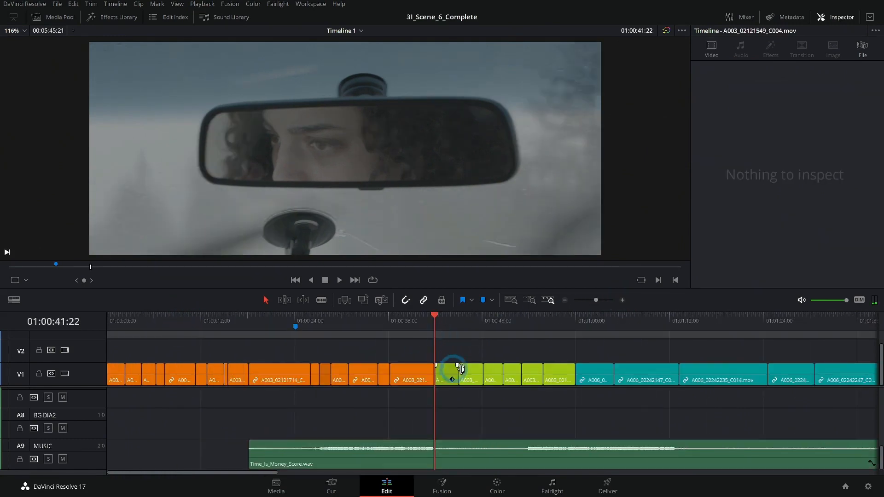
click(388, 319)
key(space)
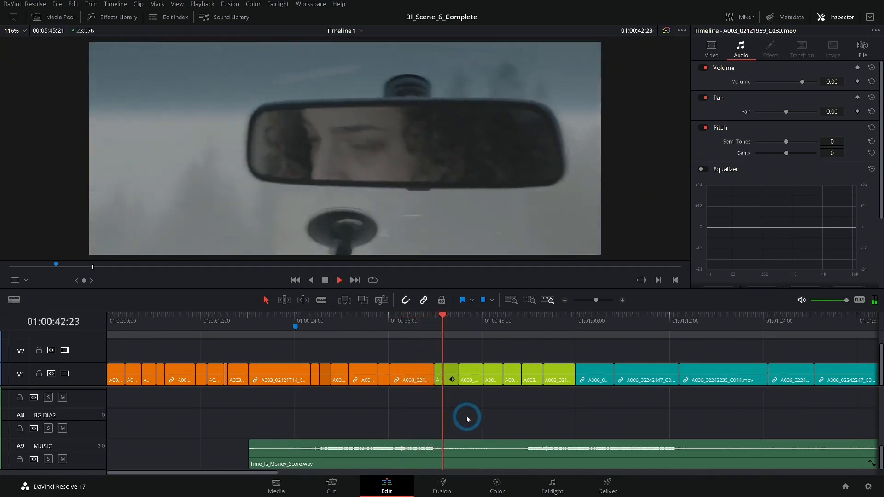
scroll(497, 420, right, 2)
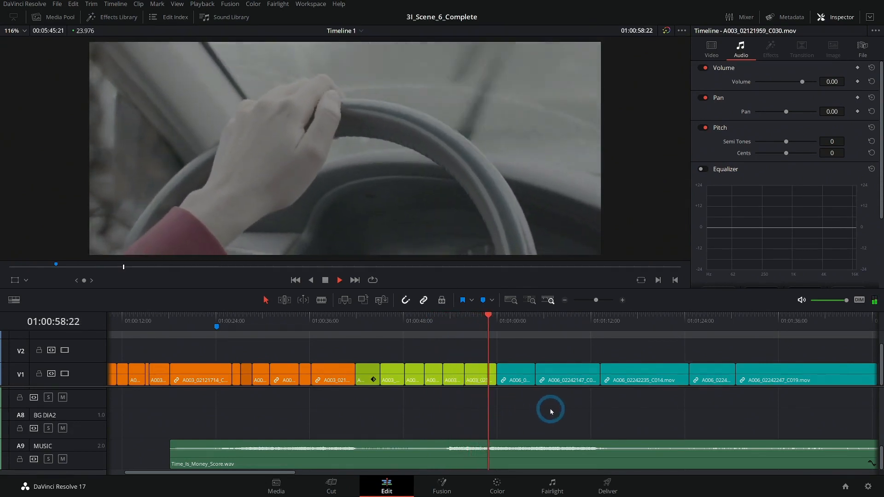
drag(543, 410, 464, 403)
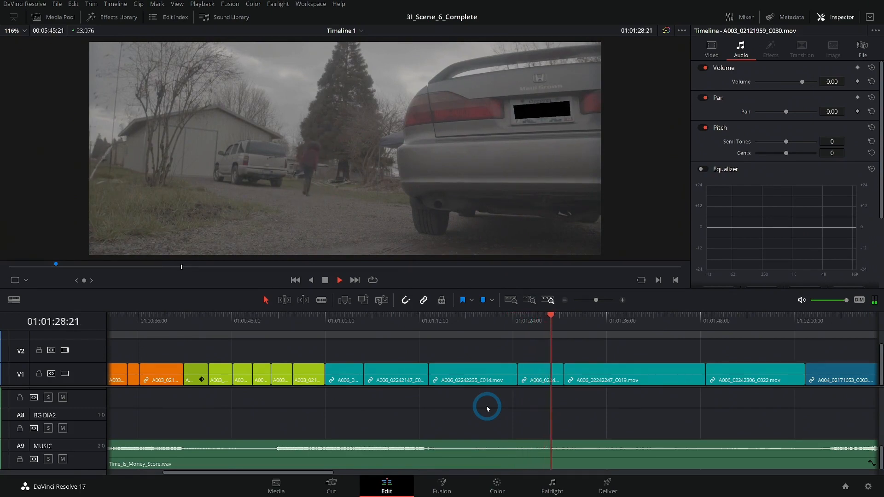
drag(639, 415, 453, 405)
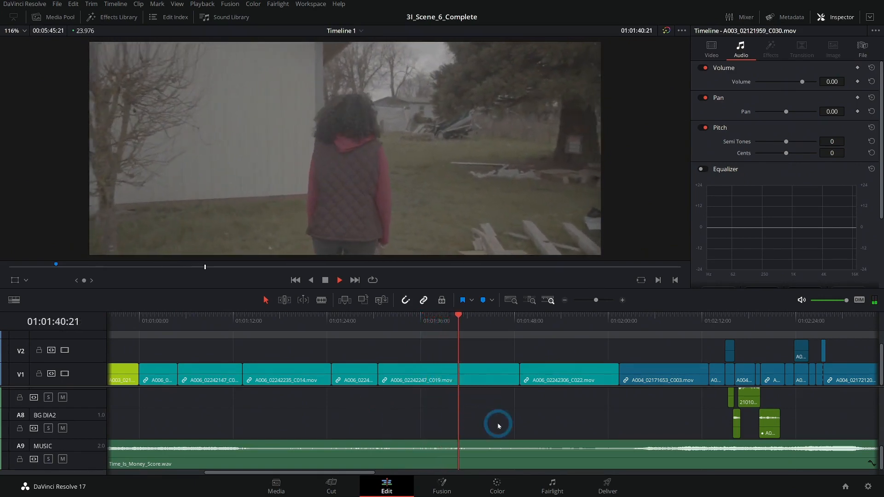
drag(541, 425, 448, 421)
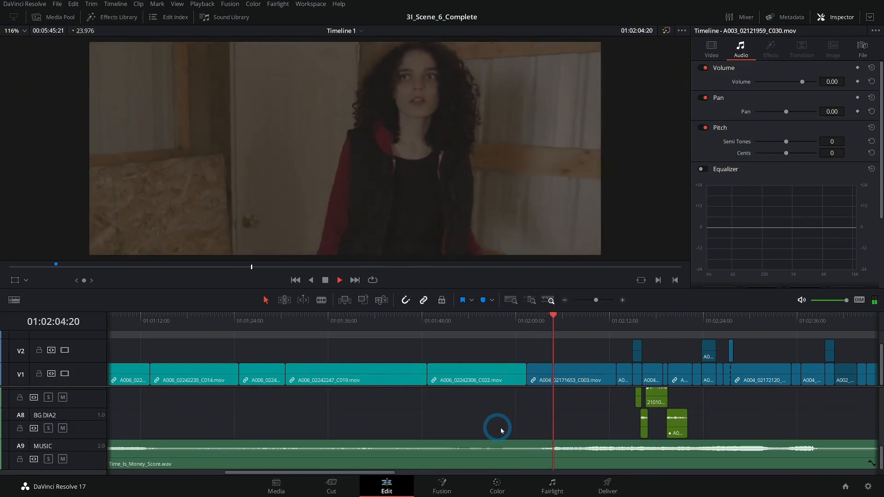
scroll(480, 426, right, 3)
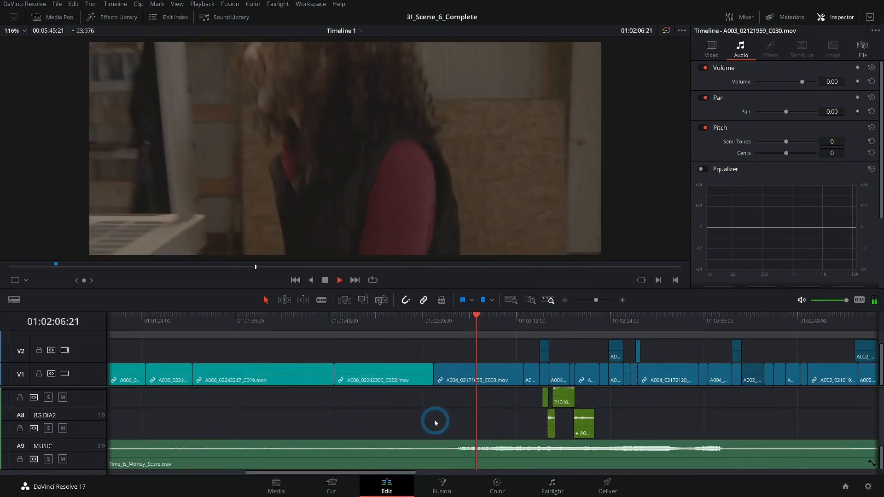
scroll(389, 401, right, 3)
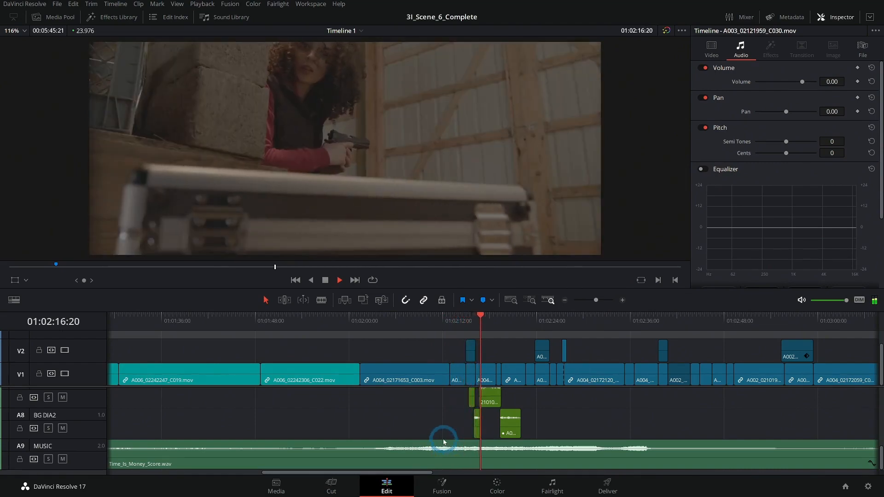
drag(452, 437, 408, 427)
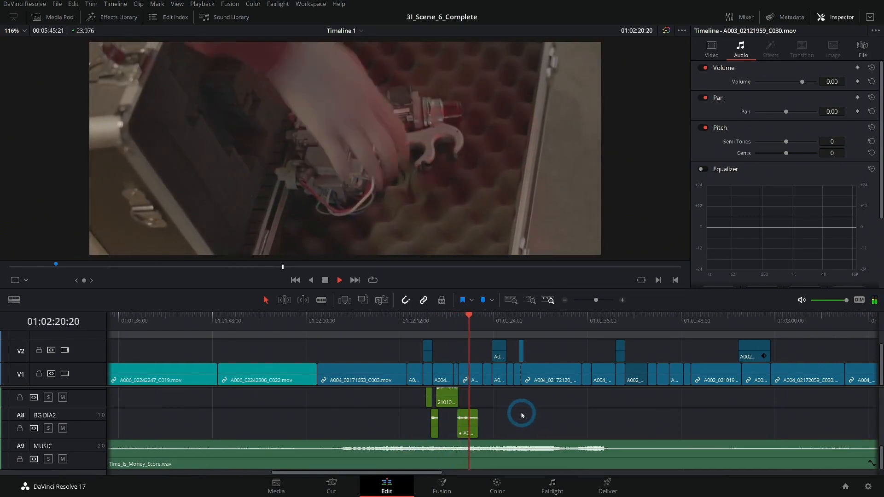
click(566, 300)
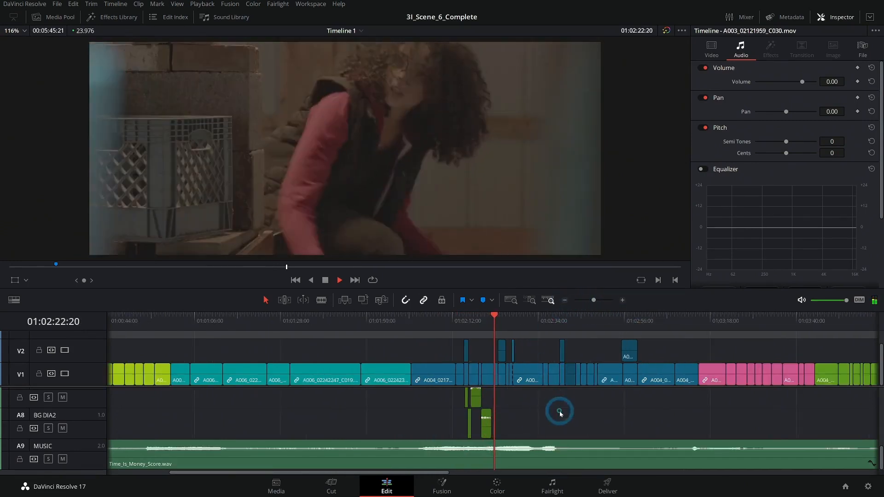
drag(572, 410, 469, 411)
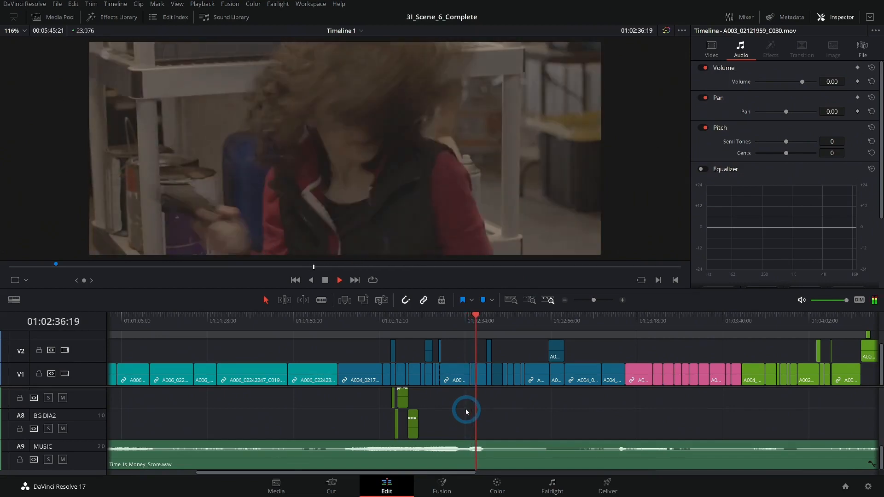
key(space)
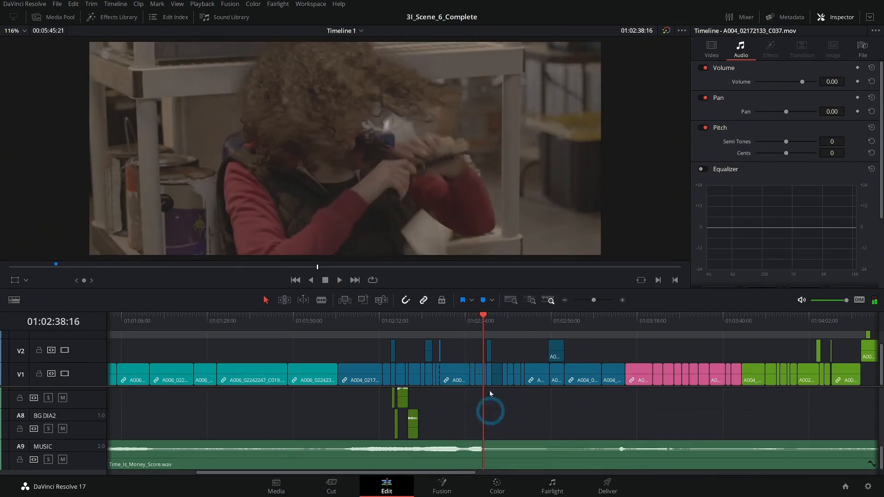
Step: Add a marker to the selected music clip on A9 at 01:02:37:15, where the music's swell ends
click(623, 301)
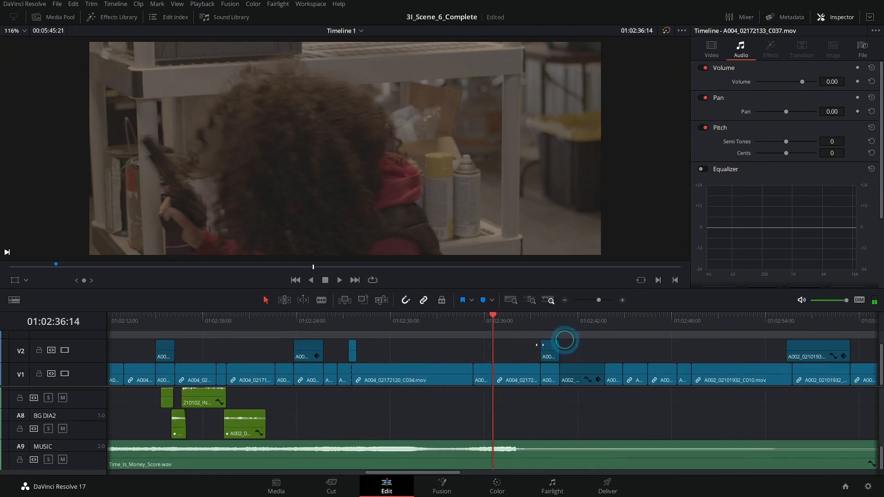
drag(493, 319, 485, 319)
click(513, 428)
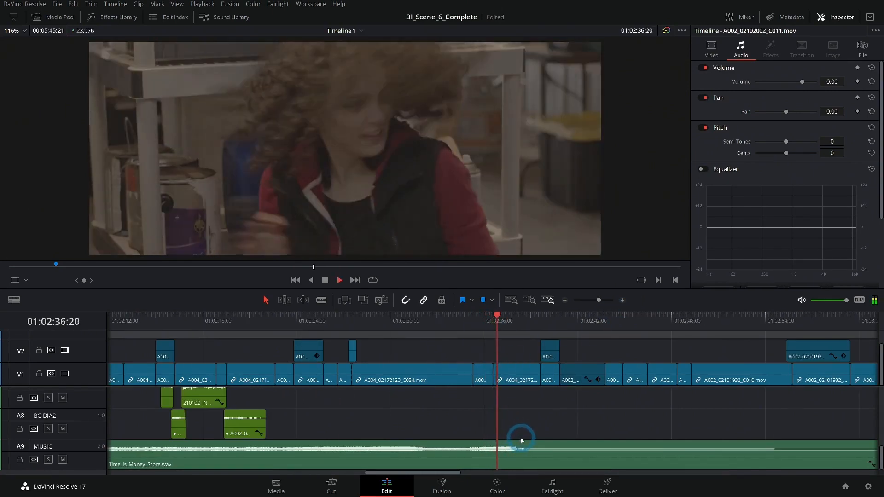
click(513, 456)
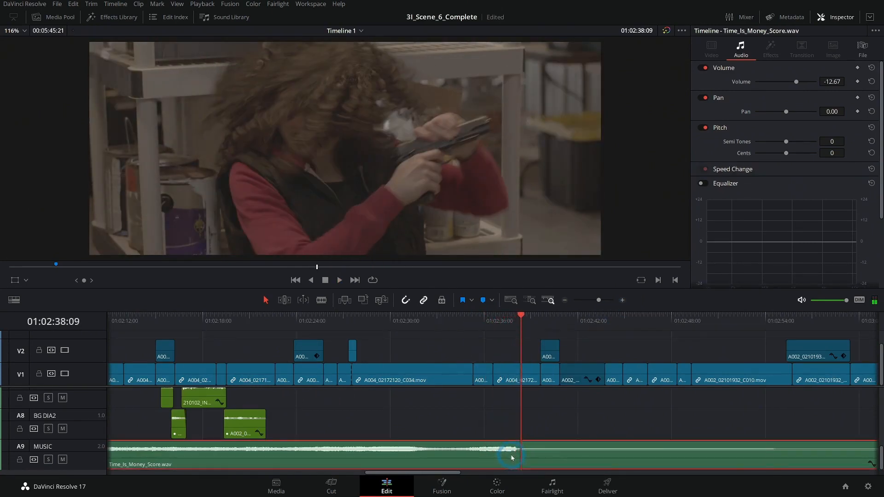
drag(515, 333, 510, 351)
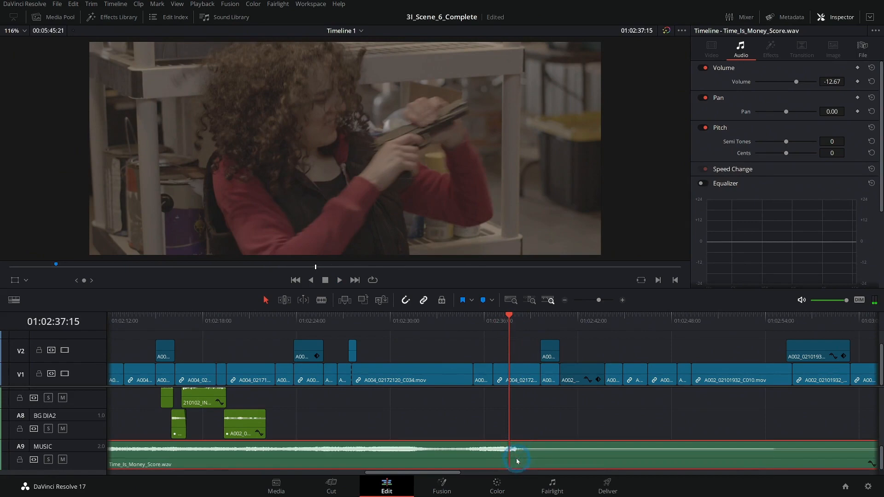
key(m)
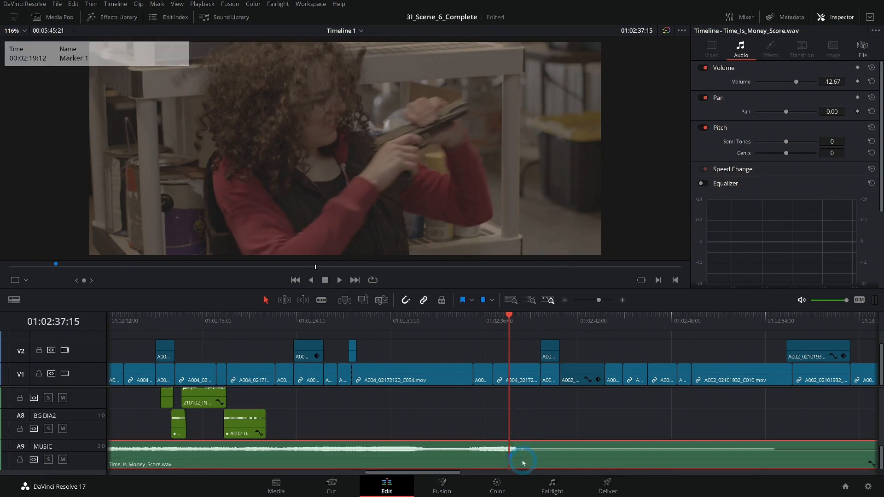
Step: Move the music clip about 18 seconds later, aligning its marker with the start of the V2 clip near 01:02:55, and play that moment
drag(583, 413, 465, 397)
mouse_move(486, 325)
mouse_down()
mouse_move(687, 332)
mouse_move(676, 338)
mouse_up()
drag(420, 464, 683, 459)
click(623, 321)
key(space)
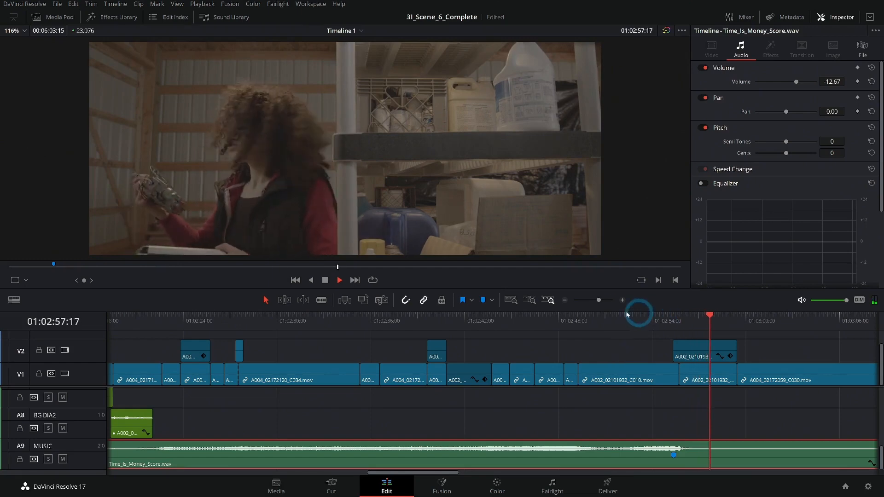
Step: Play the barn scene from 01:02:16:15 and check where the music's build-up falls against the shots
click(566, 301)
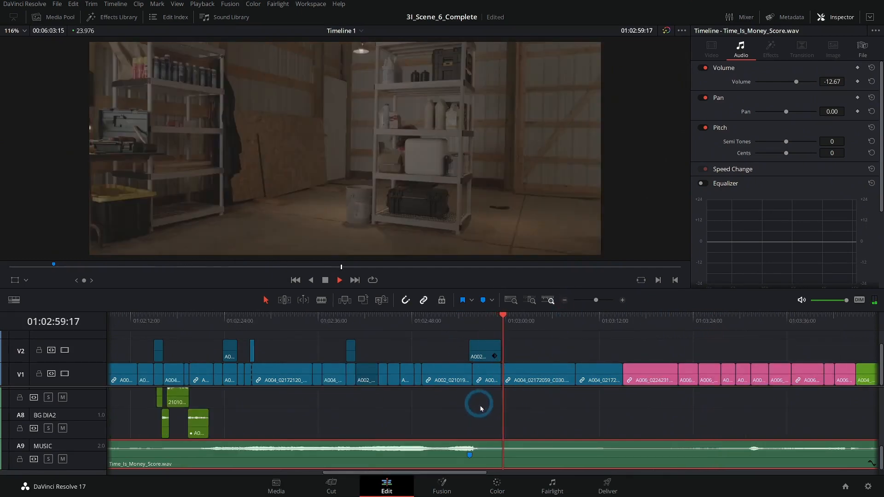
click(465, 322)
drag(492, 412, 632, 409)
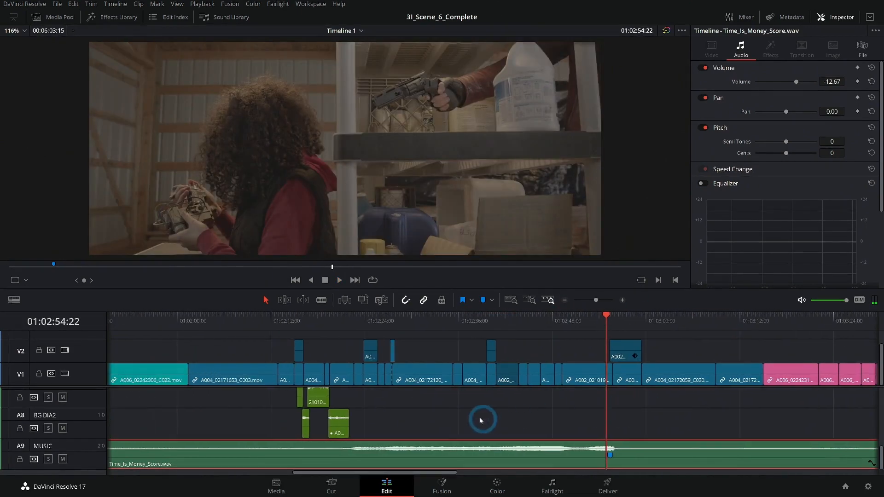
drag(344, 334, 308, 339)
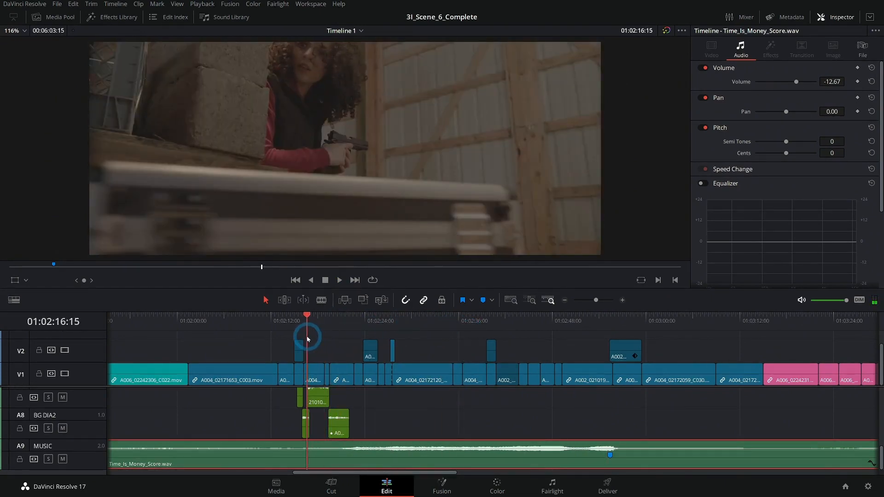
key(space)
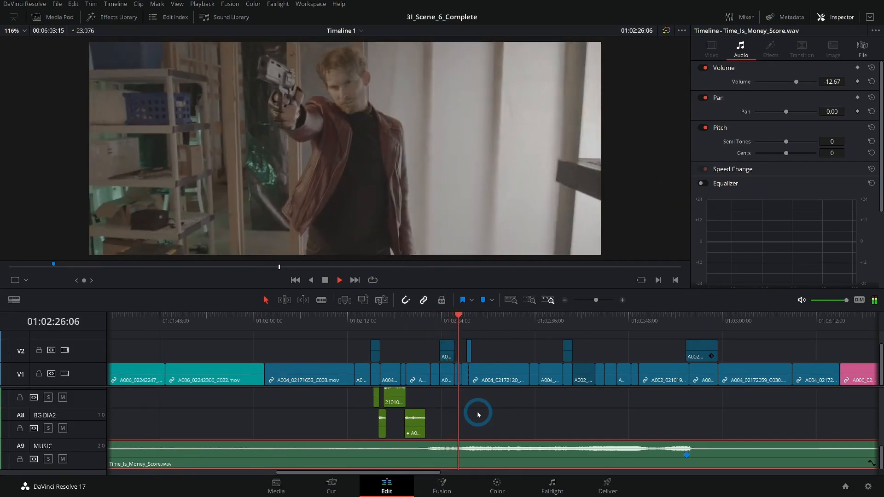
Step: Replay the shots from about 01:02:22 and move the music clip on A9 about 3 seconds later
click(436, 316)
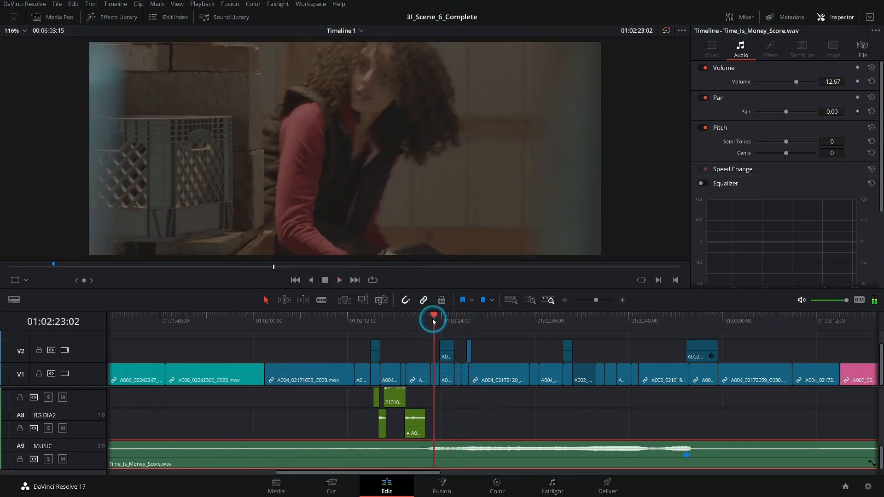
click(623, 300)
scroll(559, 400, right, 2)
click(402, 326)
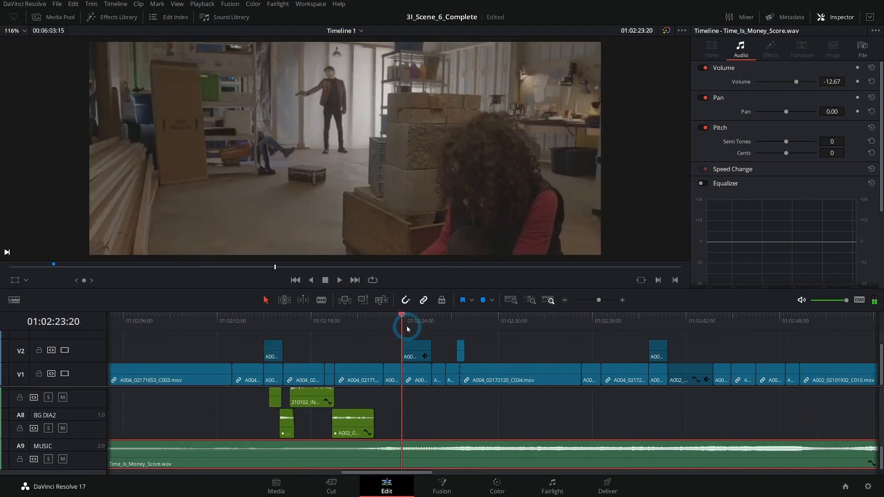
click(384, 317)
key(space)
click(413, 387)
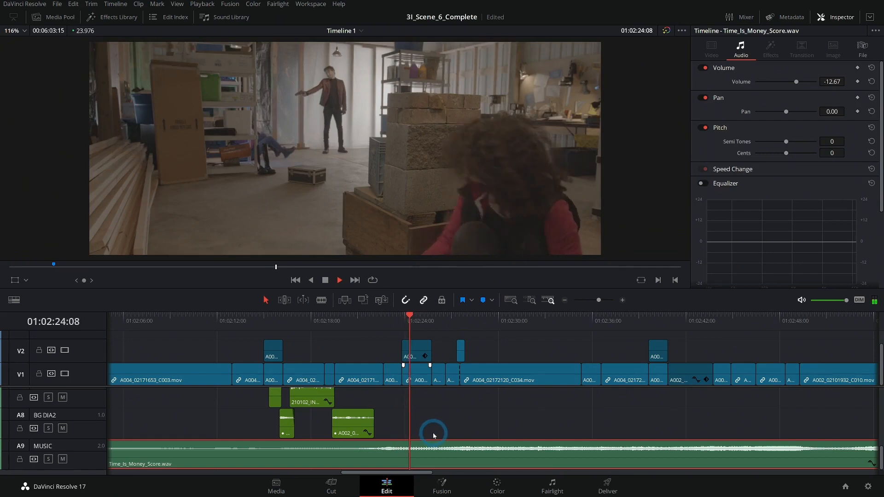
click(429, 462)
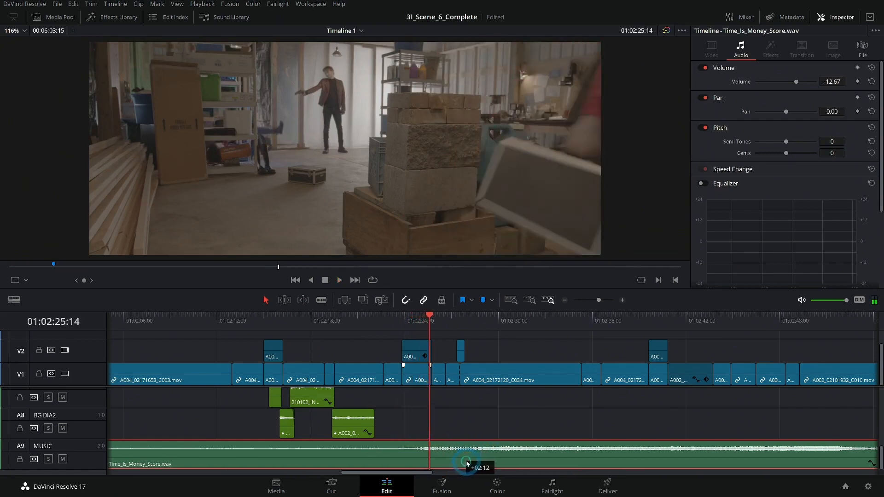
Step: Play the barn scene from about 01:02:24 to 01:02:56 and review how the shifted music fits the shots around 01:02:43
click(405, 319)
key(space)
click(425, 390)
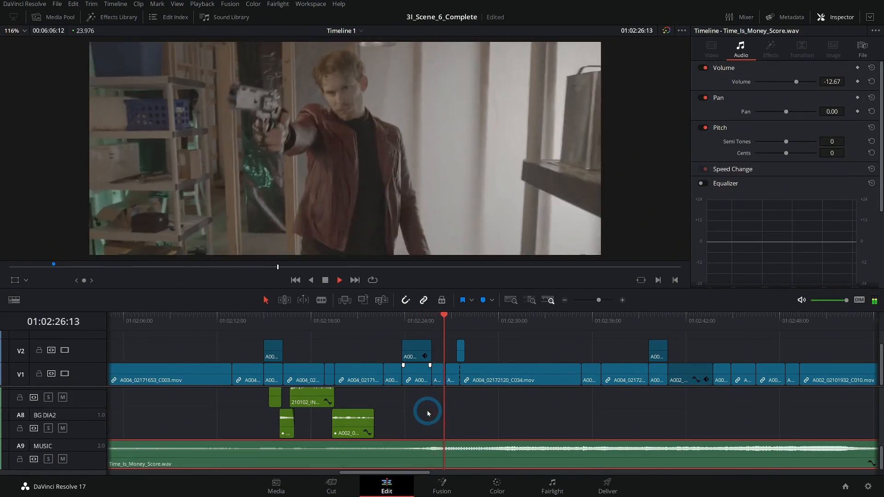
drag(542, 413, 418, 408)
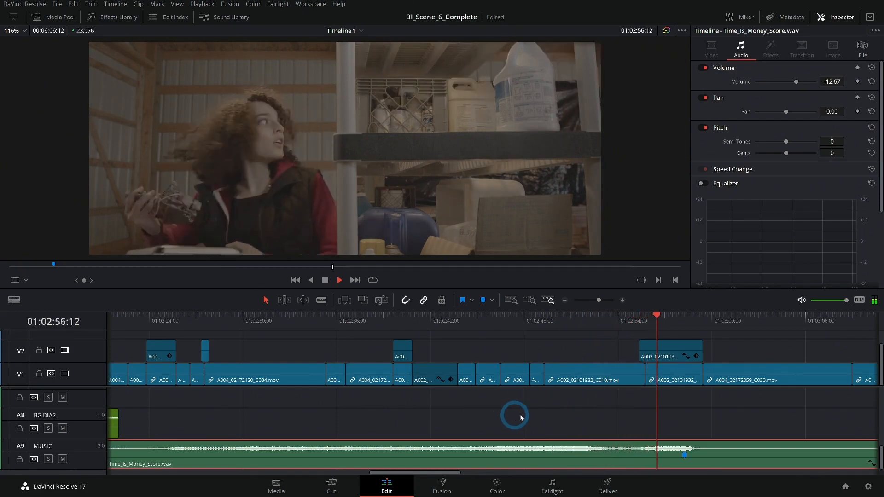
key(space)
click(571, 322)
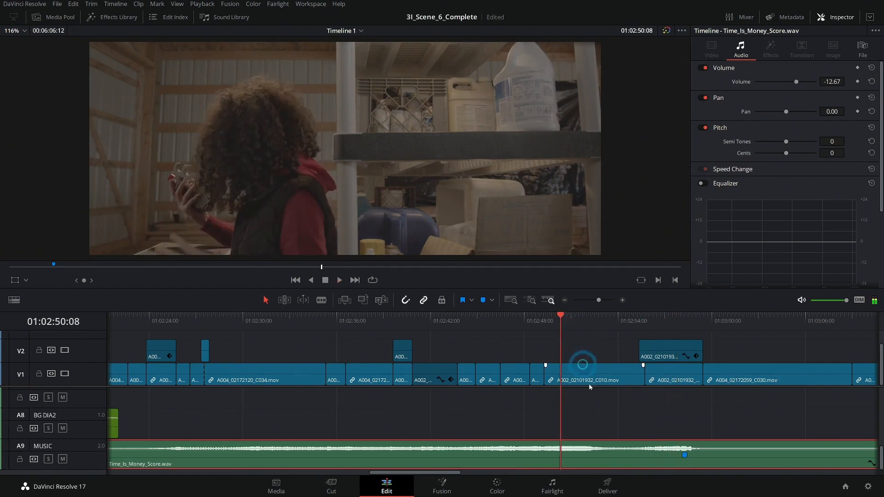
scroll(562, 408, right, 2)
click(412, 322)
click(424, 335)
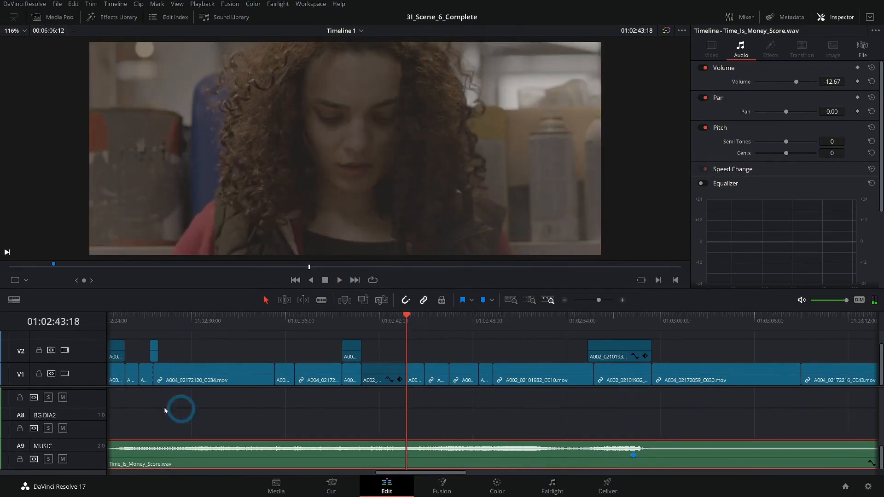
Step: Give the audio tracks more room, place the playhead at 01:02:39:15 and solo the MUSIC track A9
drag(93, 386, 94, 355)
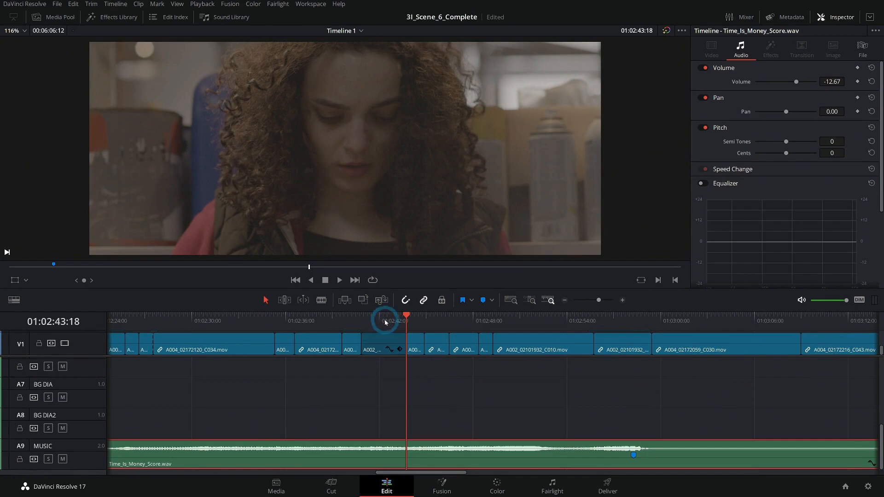
click(342, 322)
click(93, 392)
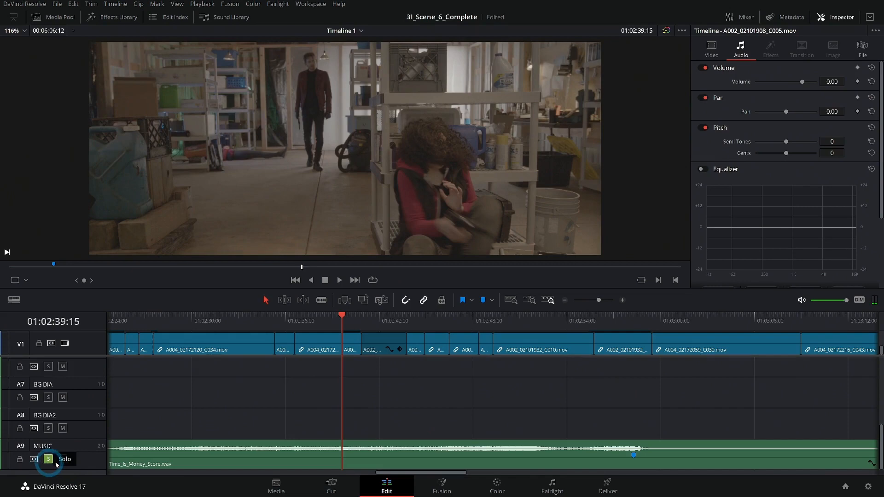
Step: Listen to the soloed music and split its clip at 01:02:54:03, in the quiet passage before its marker
key(space)
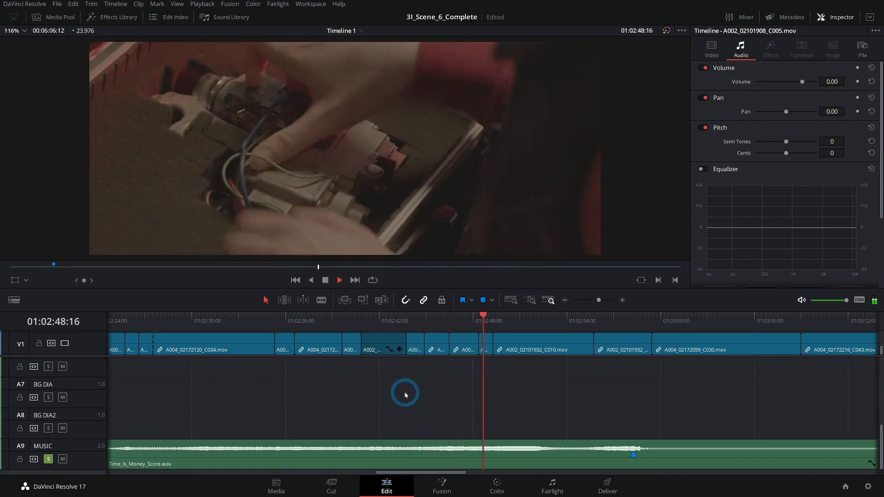
click(232, 317)
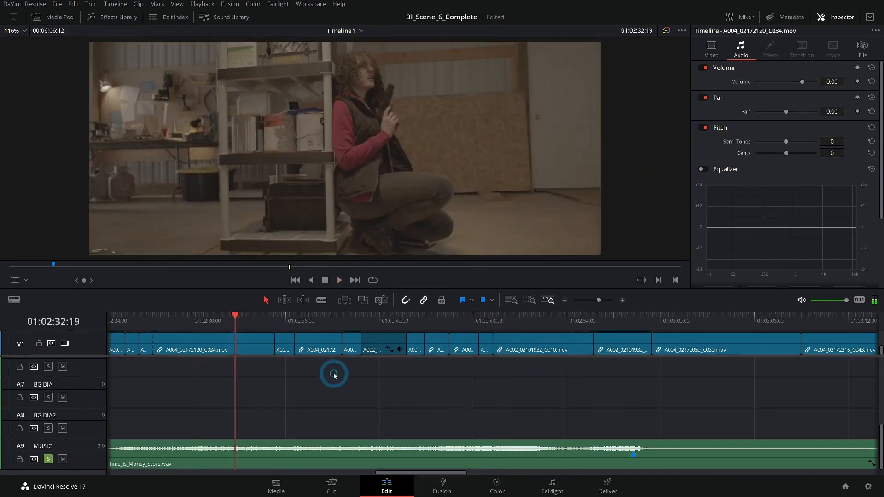
click(537, 316)
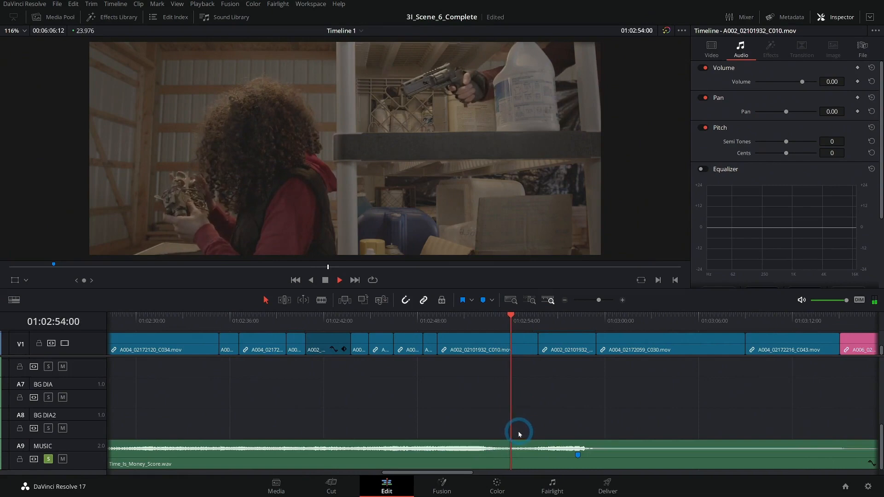
key(space)
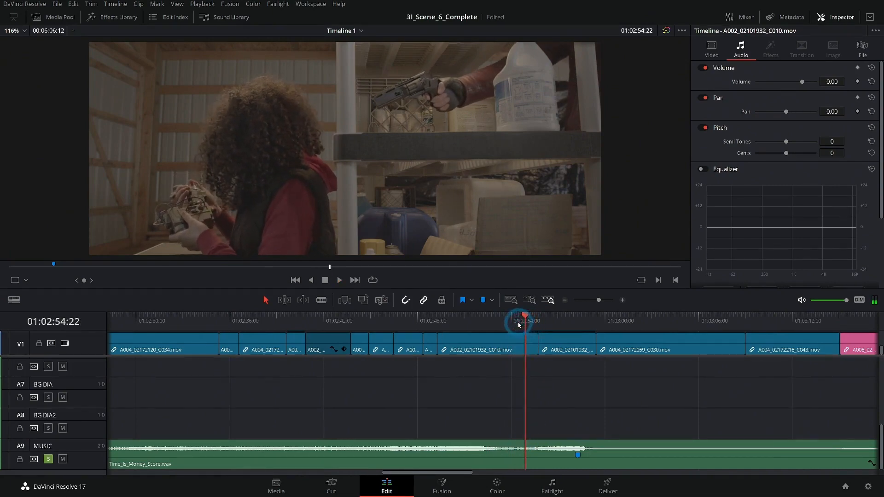
drag(519, 322, 514, 323)
click(535, 463)
key(ctrl+b)
click(546, 394)
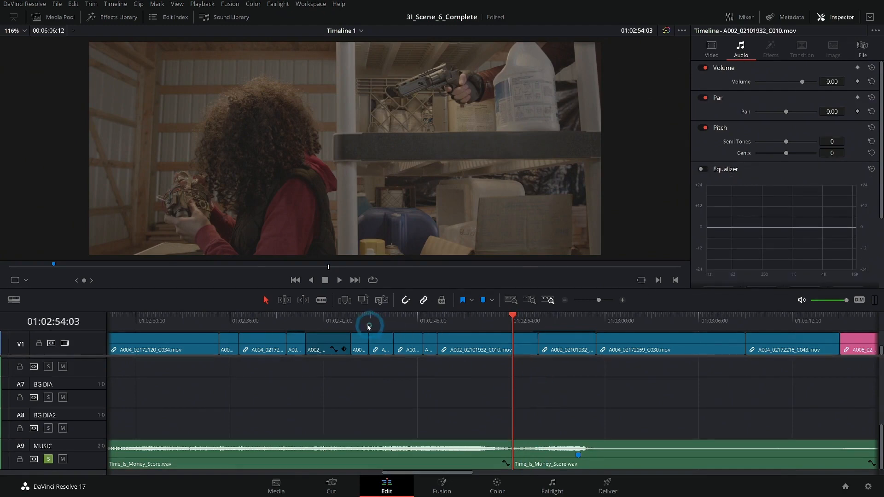
Step: Play the soloed music from about 01:02:23 and check how its build-up fits the run and aiming shots
drag(371, 325, 240, 323)
key(space)
drag(274, 384, 615, 379)
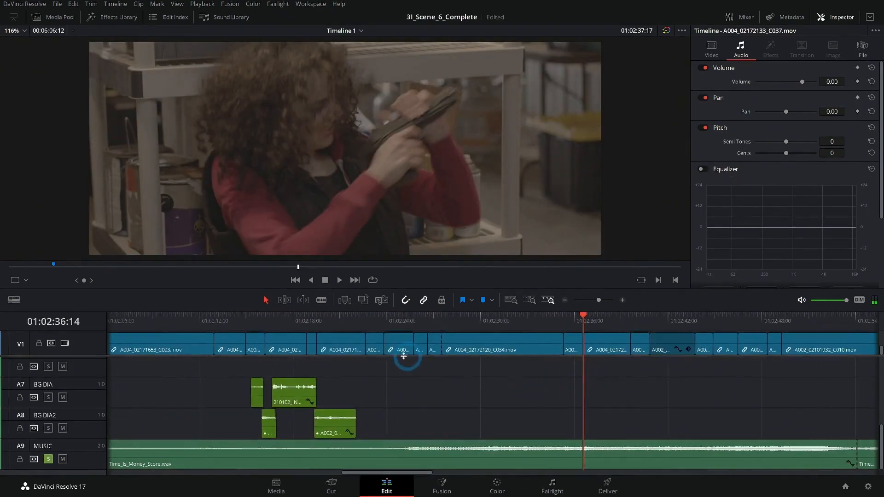
click(385, 318)
key(space)
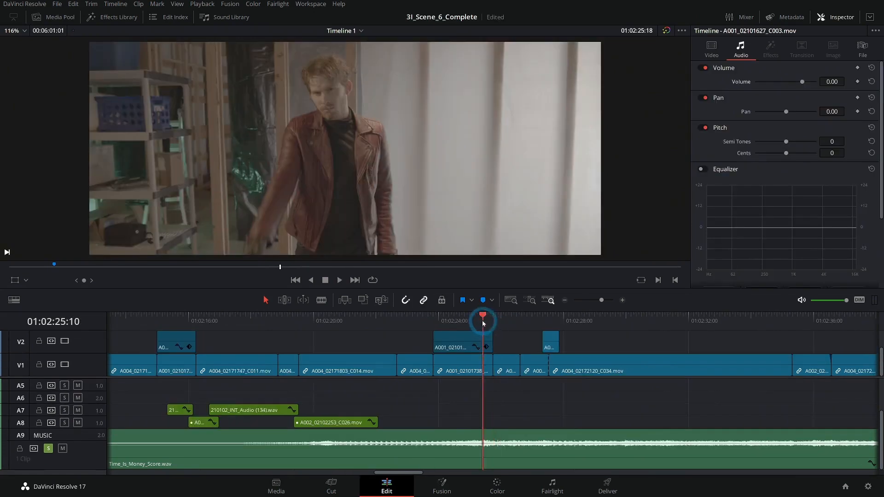
click(482, 322)
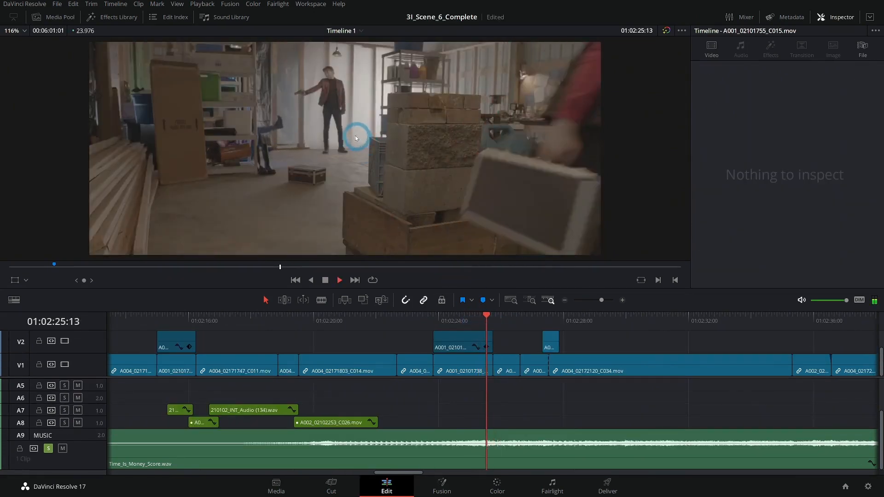
key(space)
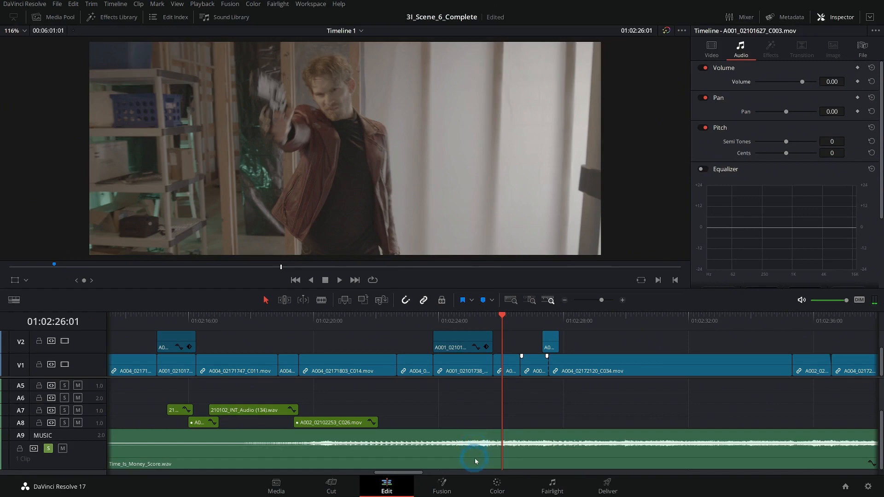
Step: Nudge the music clip on A9 less than a second later and replay the passage from about 01:02:24
drag(476, 461, 506, 462)
click(446, 318)
key(space)
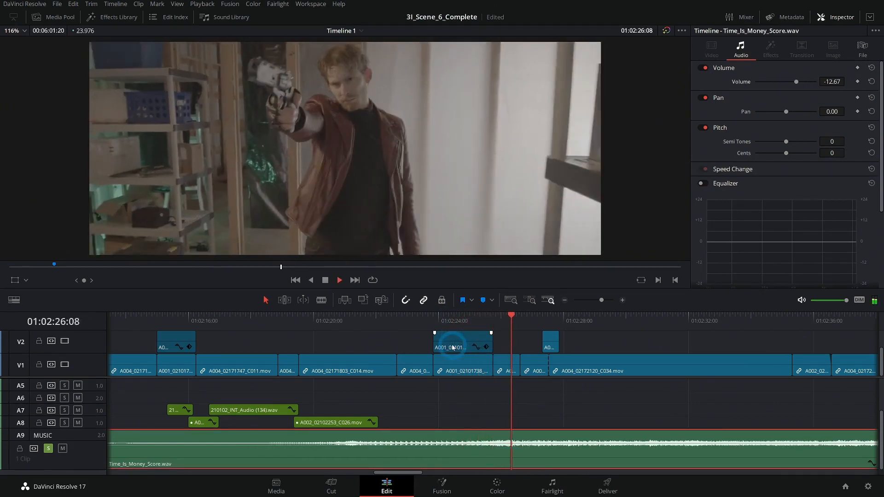
key(space)
click(470, 317)
key(space)
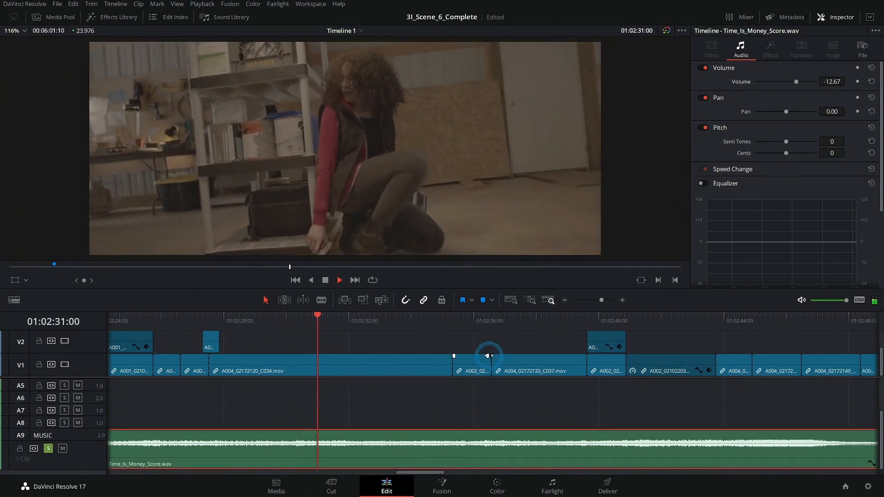
Step: Review the music timing between 01:02:31 and 01:02:37, and replay the shelf-hiding shot from about 01:02:30
click(511, 389)
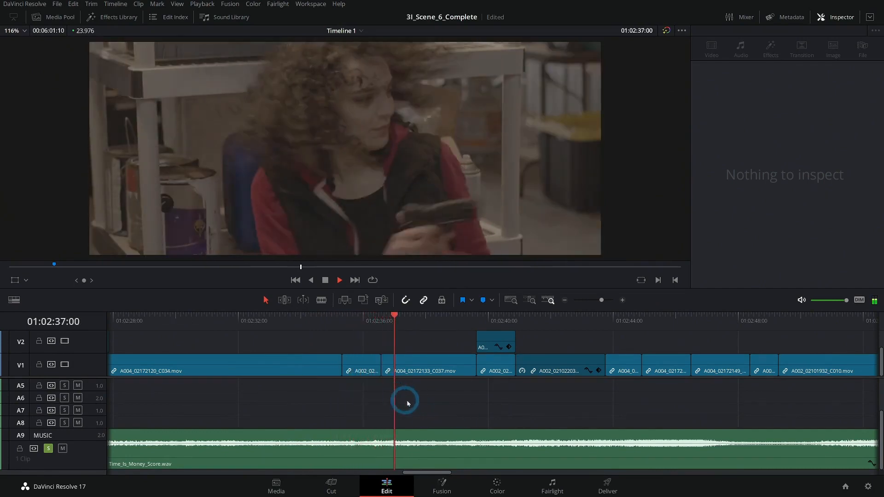
key(space)
drag(293, 322, 302, 323)
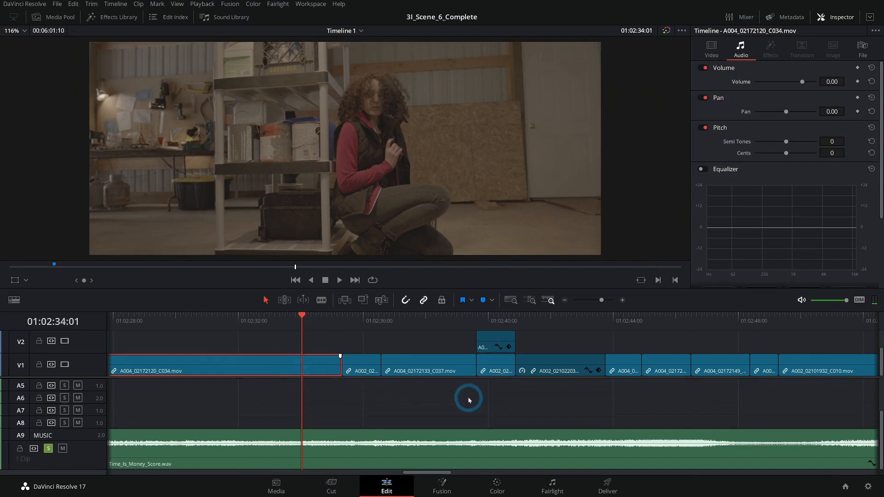
drag(523, 393, 380, 394)
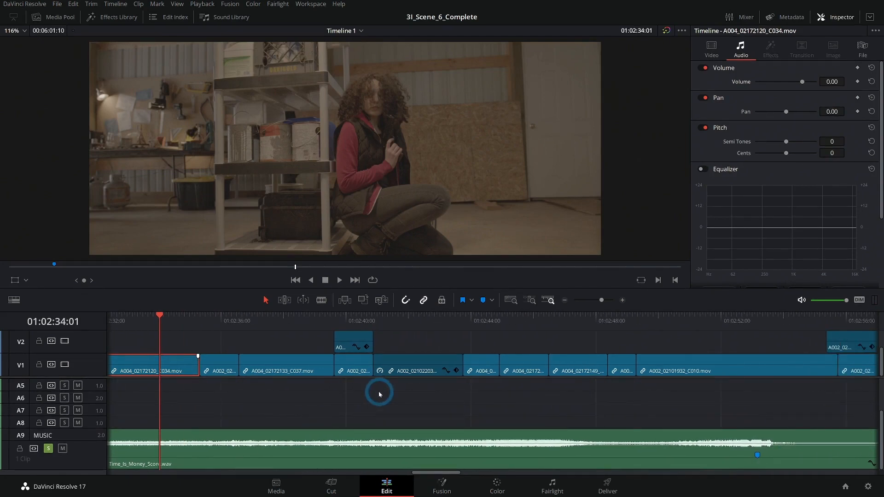
drag(380, 395, 592, 387)
click(246, 326)
key(space)
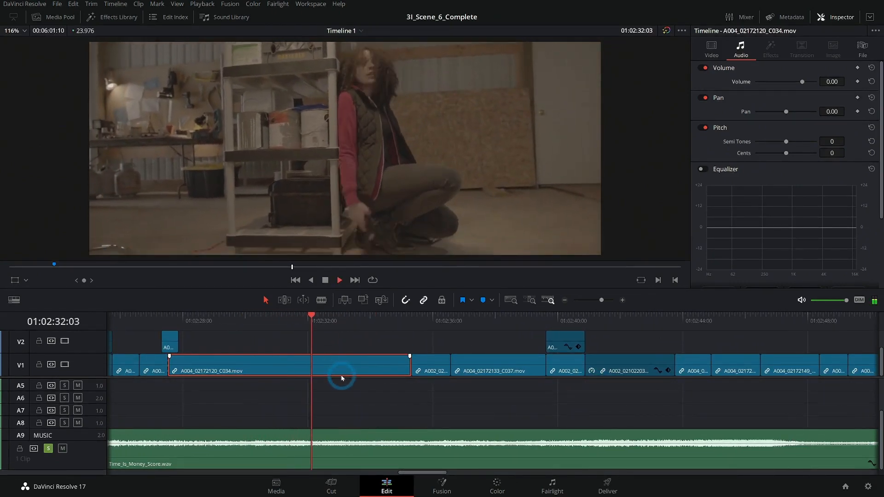
Step: Trim the end of the shelf-hiding shot A004_02172120_C034 on V1 back about two seconds, to about 01:02:33
key(space)
drag(405, 365, 350, 365)
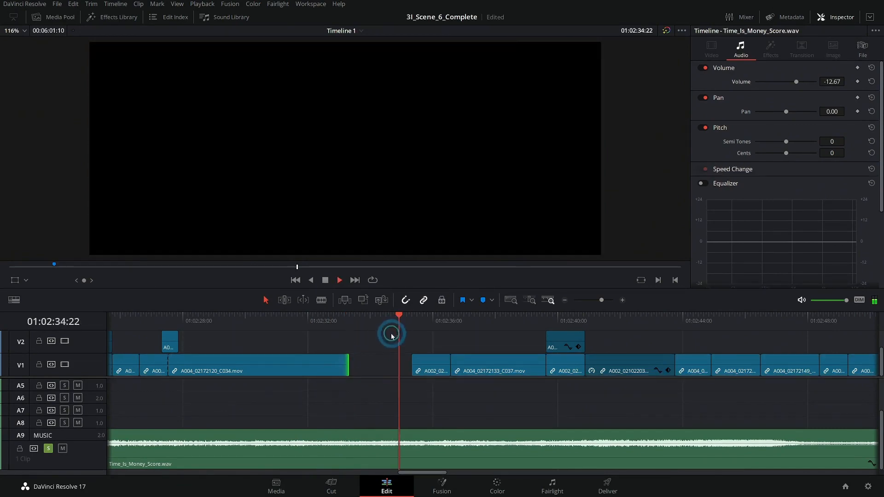
click(326, 323)
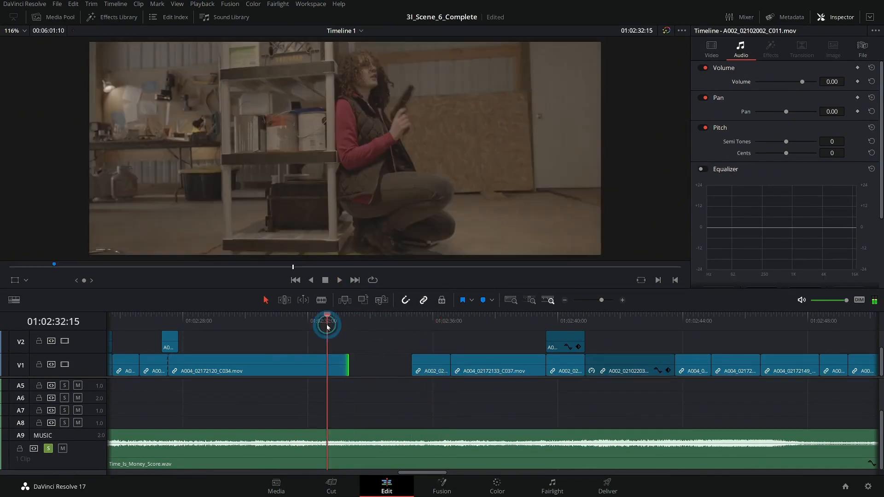
Step: Lock the MUSIC track A9 and shift all picture clips after the gap at 01:02:34 earlier to close it
click(565, 301)
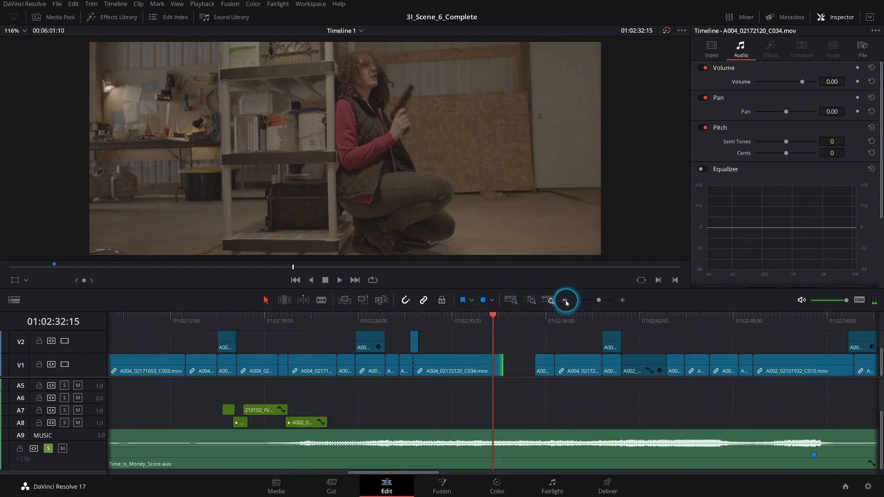
drag(657, 395, 470, 400)
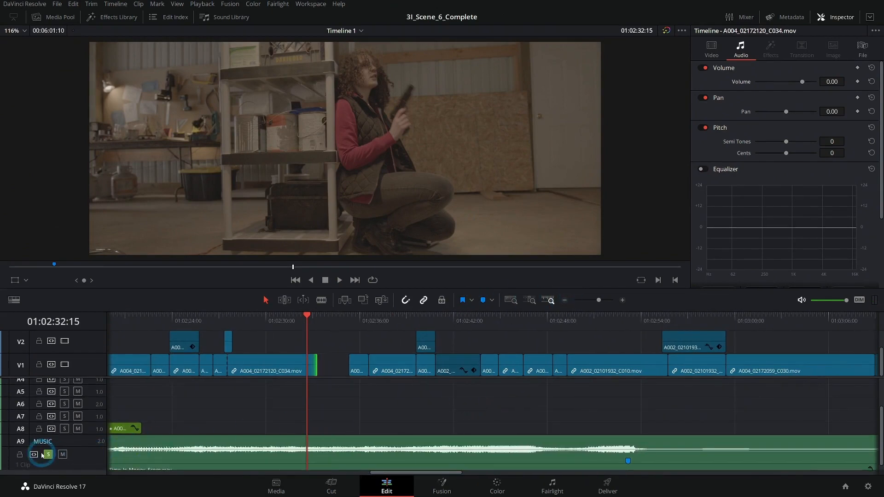
click(19, 456)
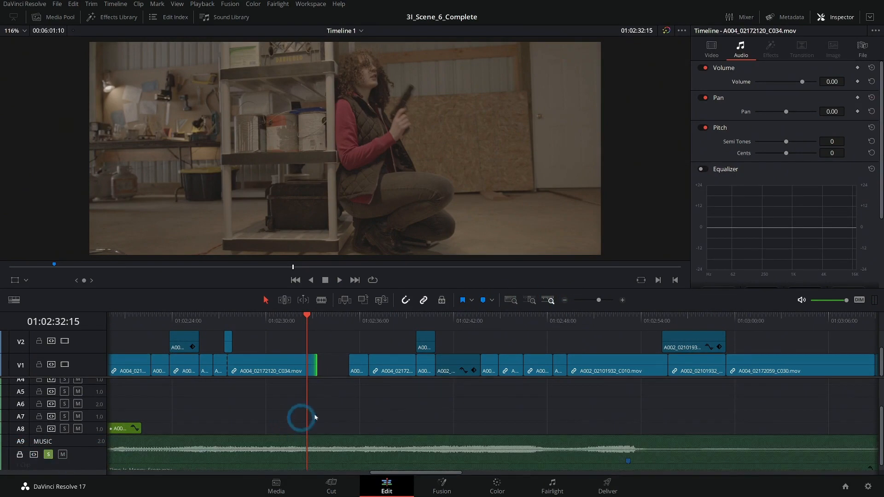
click(339, 318)
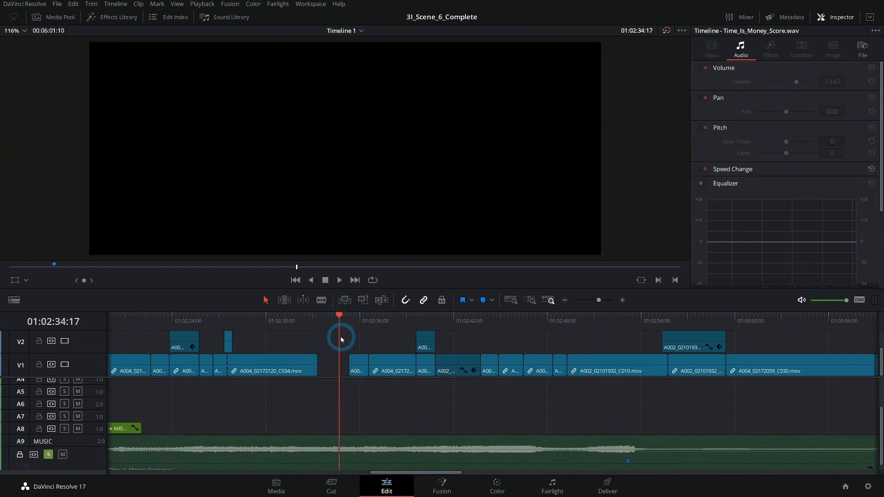
key(y)
drag(369, 364, 325, 372)
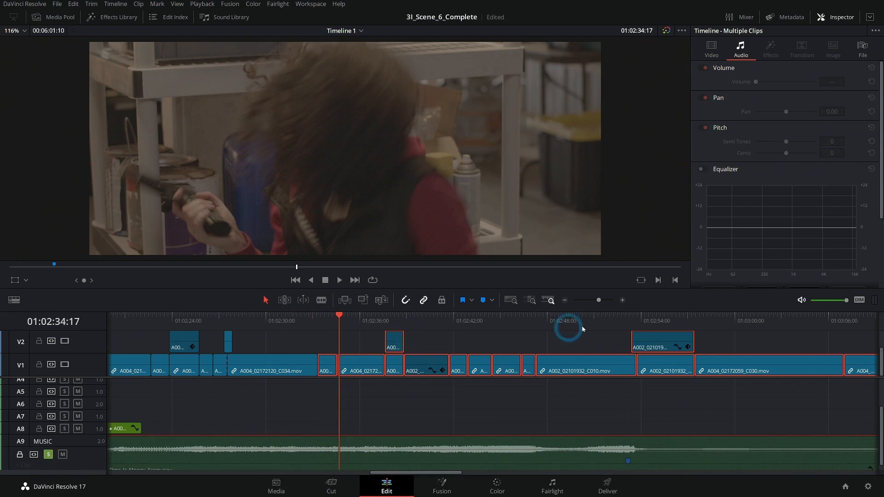
Step: Play the soloed music from about 01:02:52 and check its marked hit against the shelf shot
drag(618, 325, 625, 322)
click(622, 300)
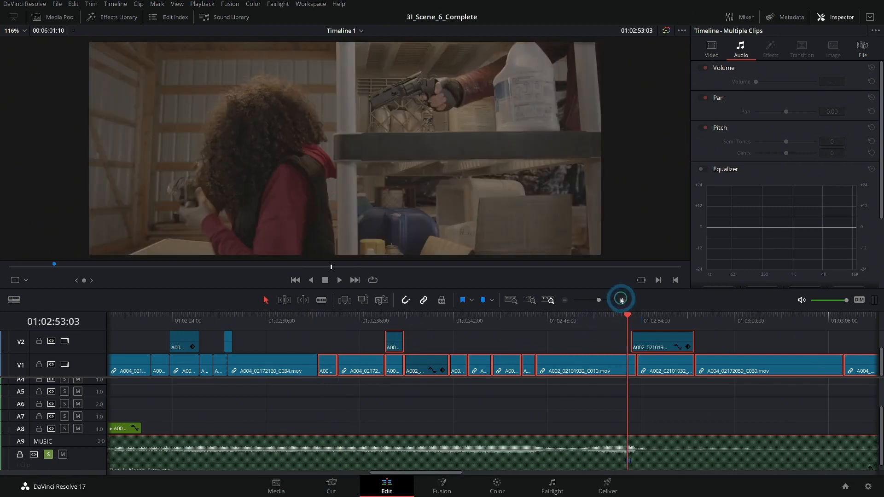
click(454, 327)
key(space)
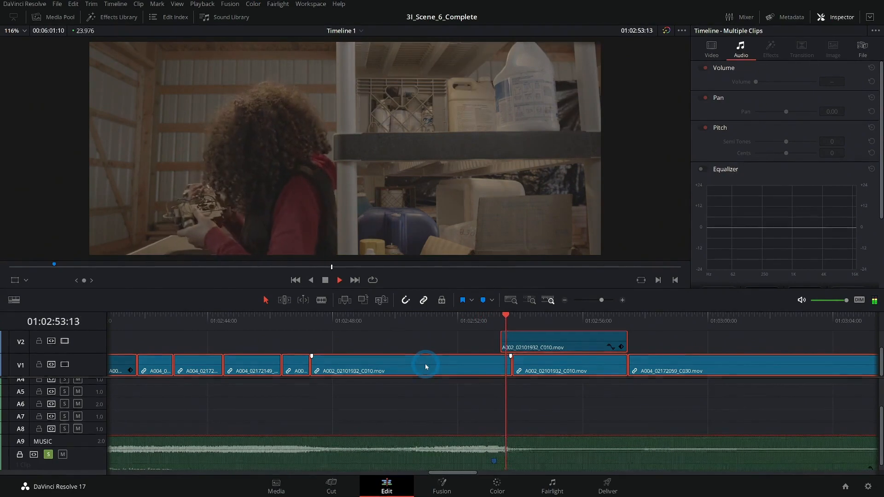
key(space)
Step: Unsolo the MUSIC track and play the full mix from about 01:02:12 to 01:02:56
click(565, 301)
click(565, 300)
click(437, 398)
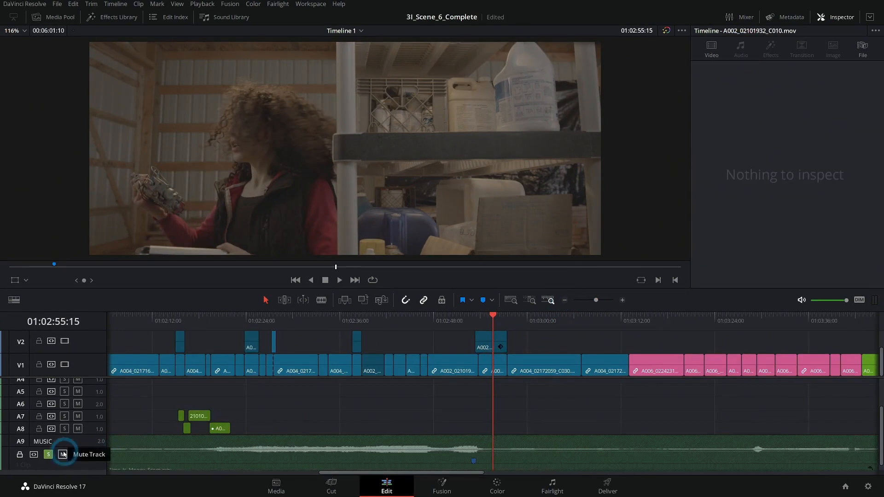
click(48, 455)
drag(354, 403, 420, 399)
drag(278, 319, 243, 317)
drag(389, 389, 446, 411)
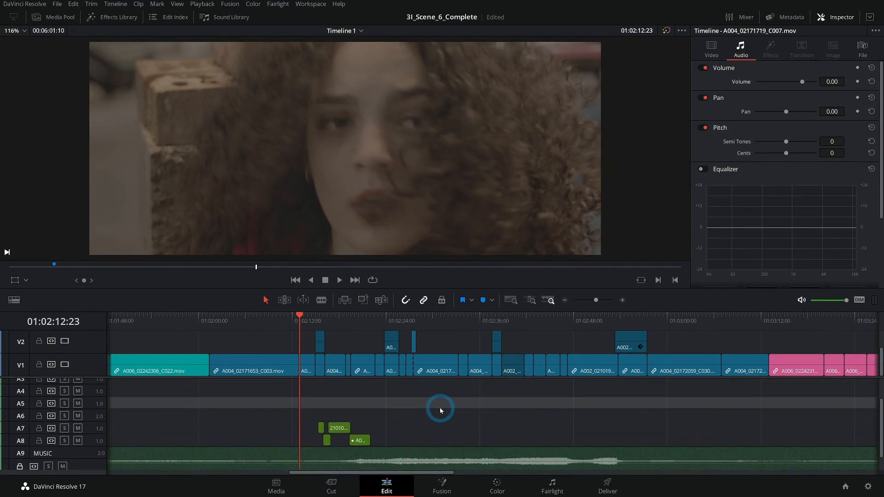
key(space)
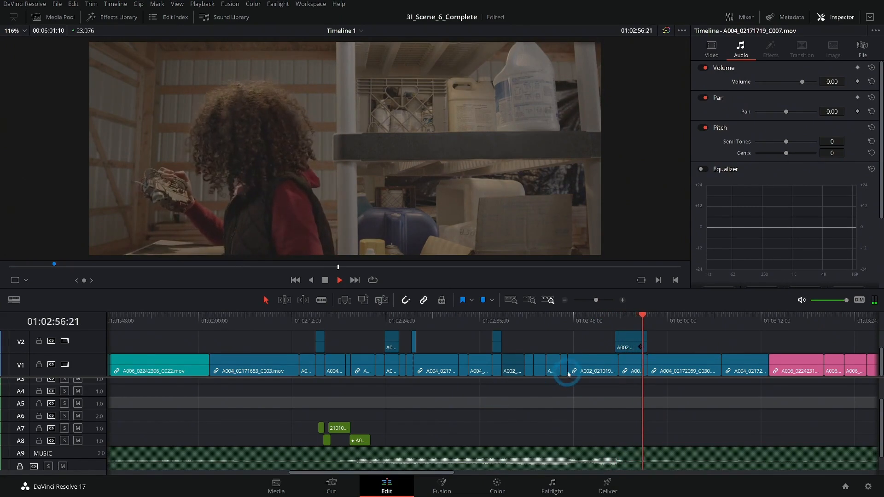
key(space)
Step: Review how the music fits the shelf shot and the turn between about 01:02:46 and 01:02:54
click(623, 301)
drag(527, 320, 576, 335)
key(space)
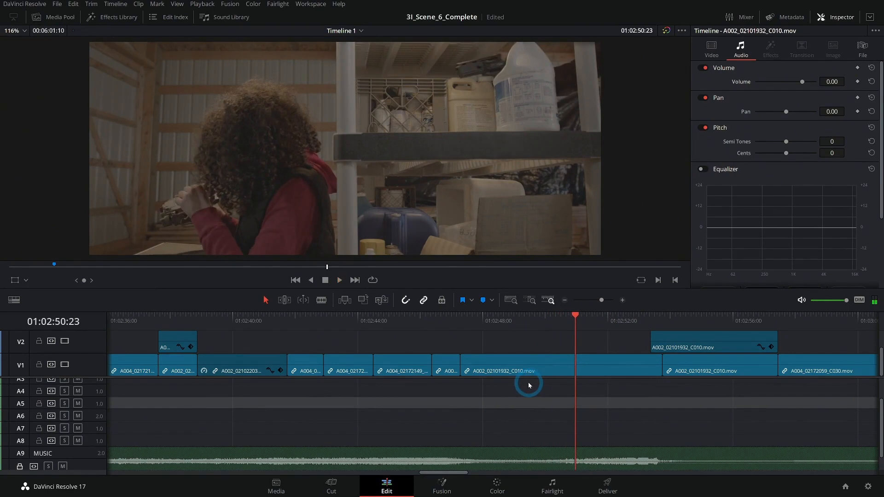
key(space)
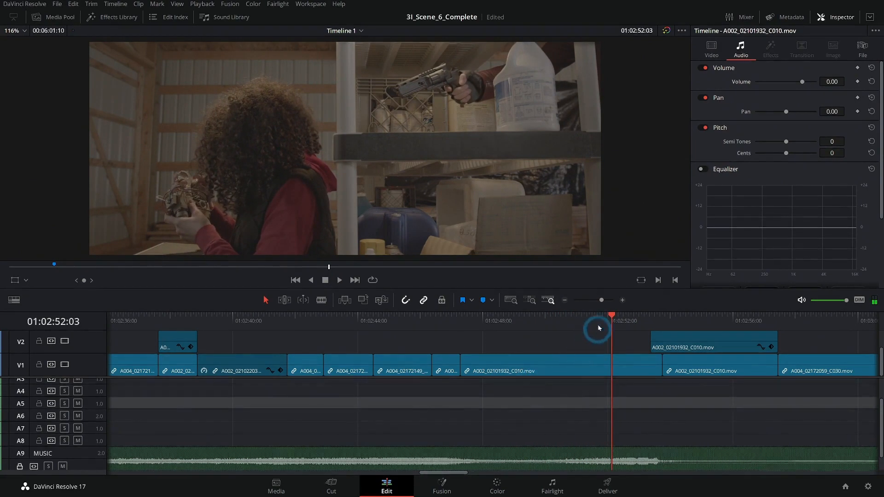
drag(596, 332, 468, 330)
key(space)
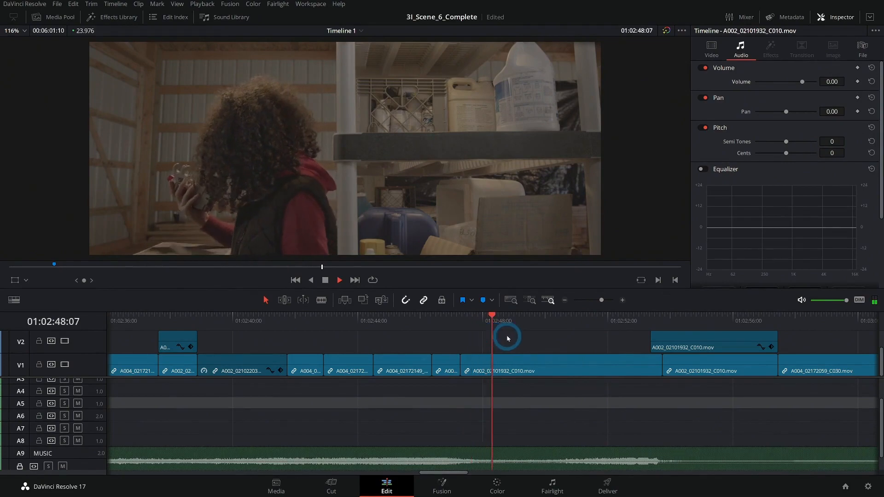
click(430, 317)
key(space)
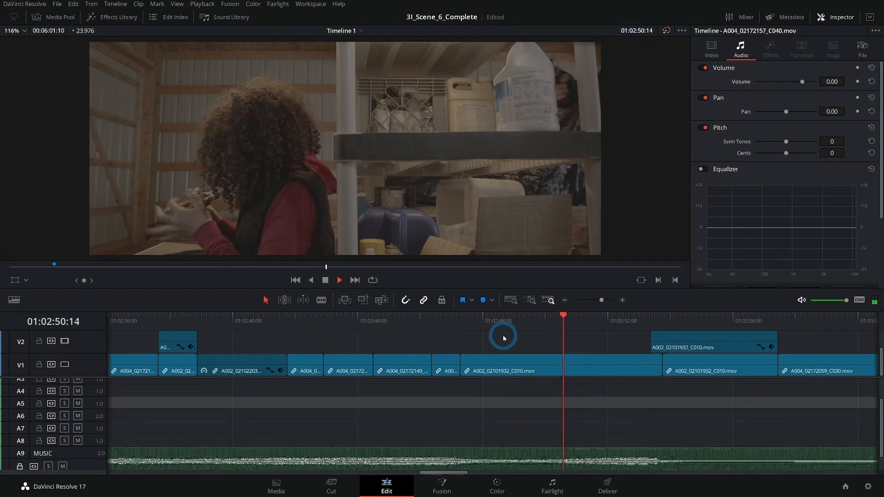
key(space)
scroll(598, 416, right, 3)
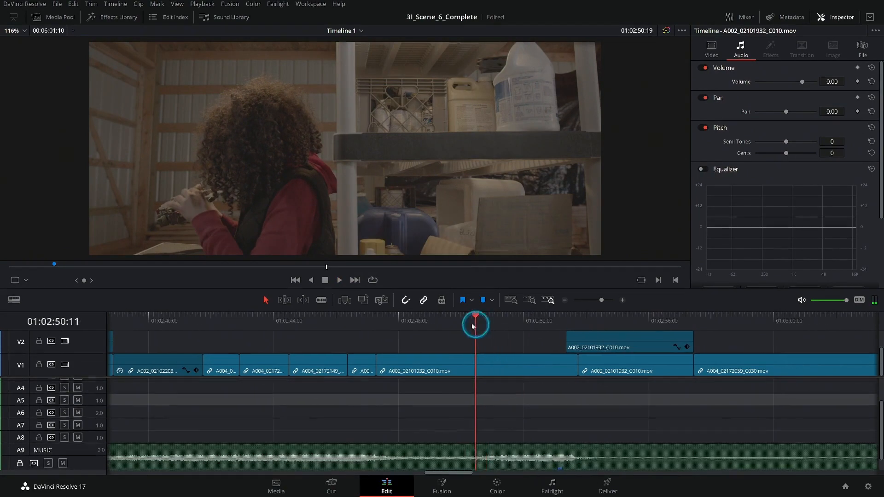
click(456, 321)
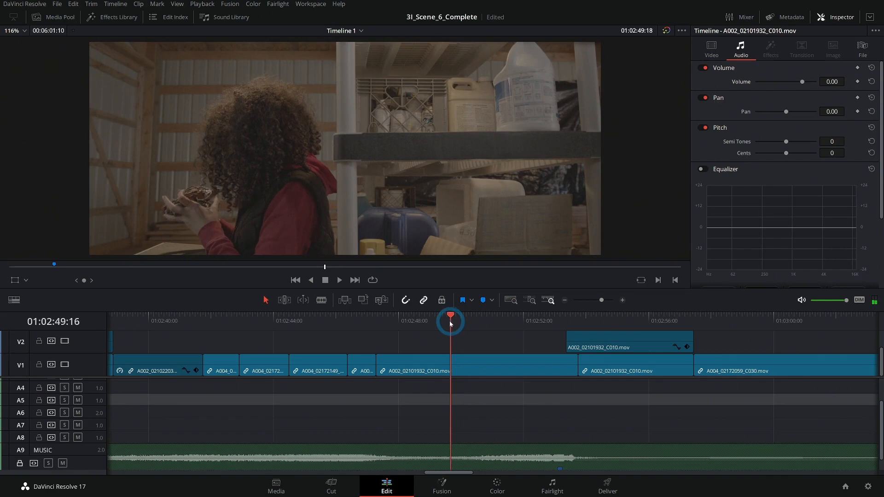
drag(458, 319, 483, 319)
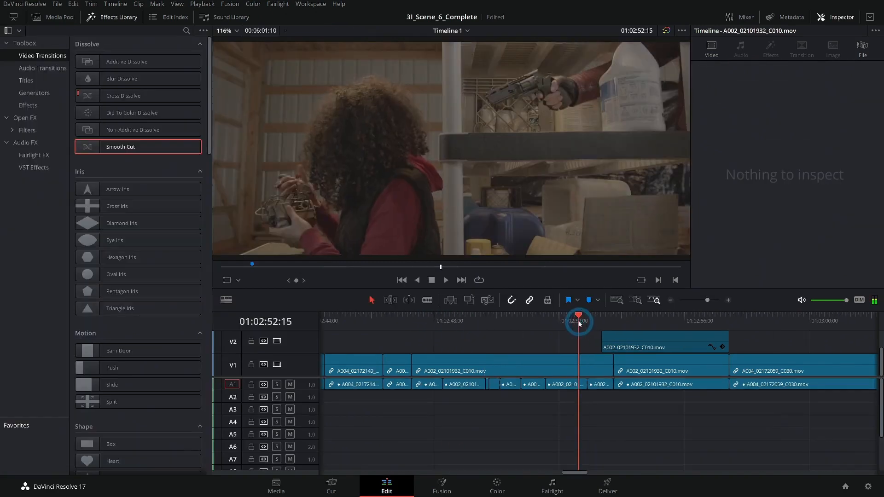
drag(577, 320, 631, 317)
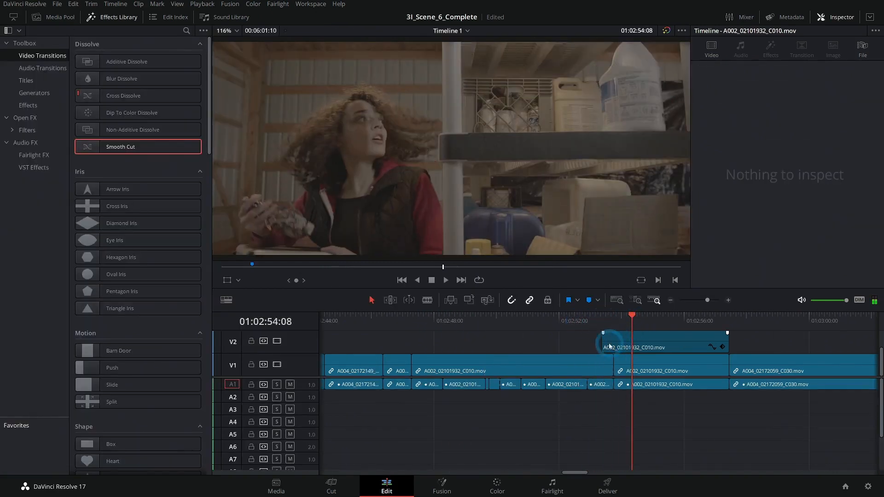
Step: Try extending the start of the V2 clip A002_02101932_C010 back to about 01:02:52:15 and play the turn
drag(603, 344, 576, 344)
click(565, 319)
key(space)
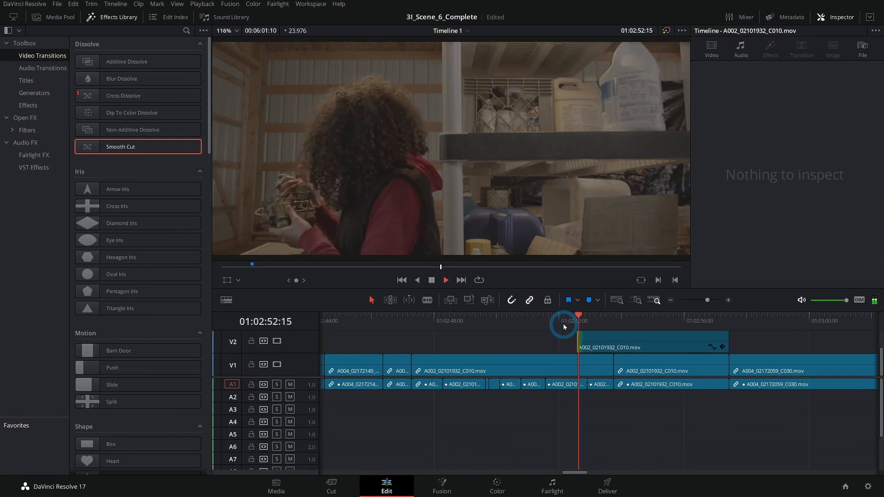
click(578, 319)
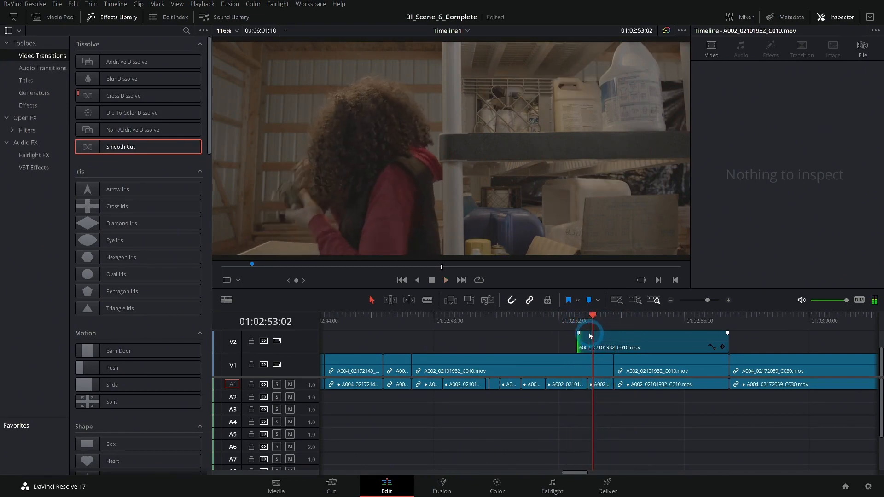
Step: Trim the start of the V2 clip A002_02101932_C010 to 01:02:53:04 and replay from about 01:02:52
key(space)
drag(579, 343, 594, 343)
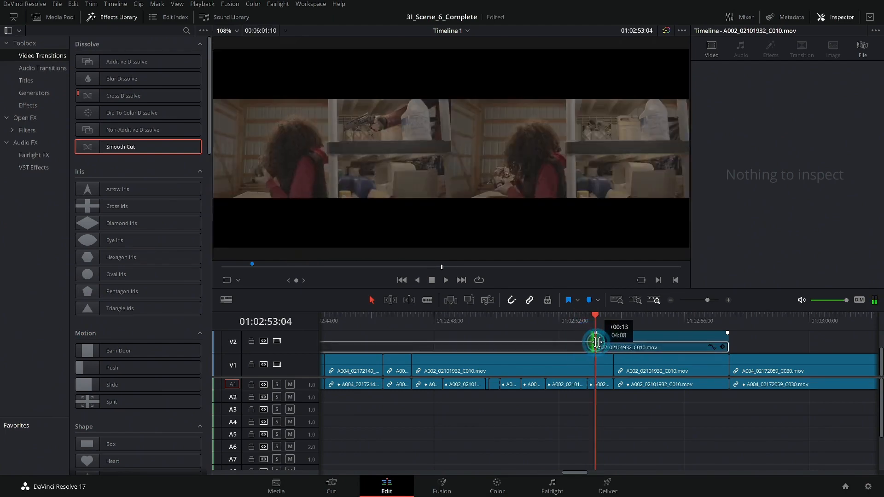
click(568, 320)
key(space)
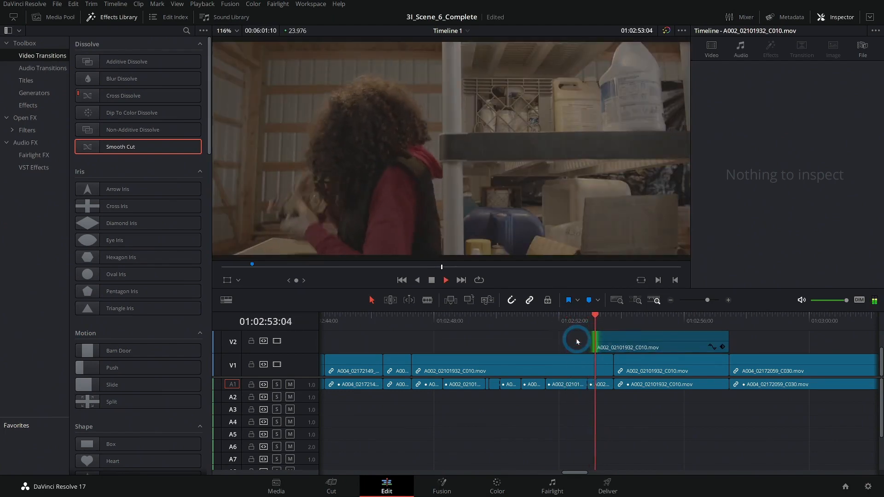
Step: Unlock A9, move the music clip 13 frames later so its marker sits at about 01:02:53:17, and replay the hit
click(622, 412)
scroll(624, 412, down, 3)
click(624, 424)
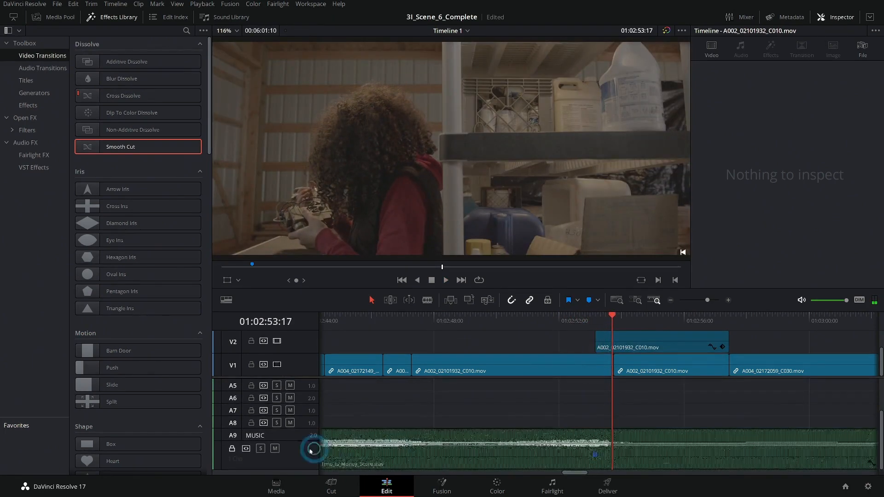
click(232, 449)
click(618, 462)
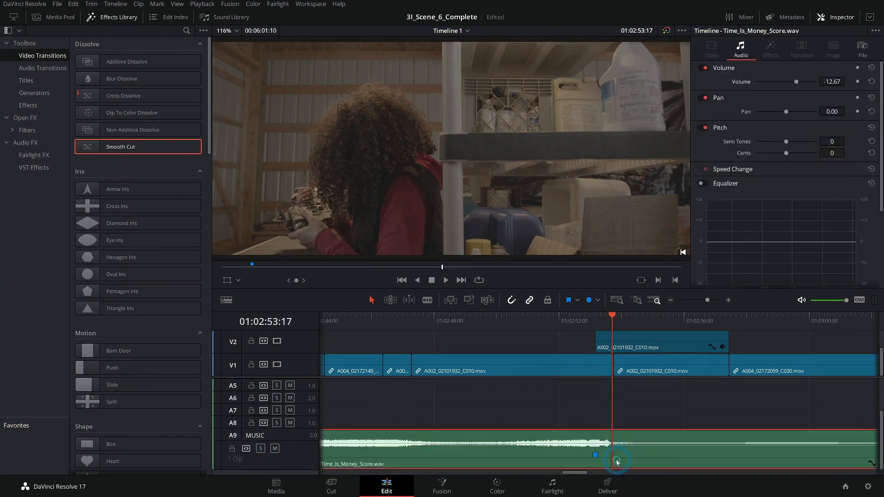
drag(634, 460, 646, 460)
click(558, 321)
key(space)
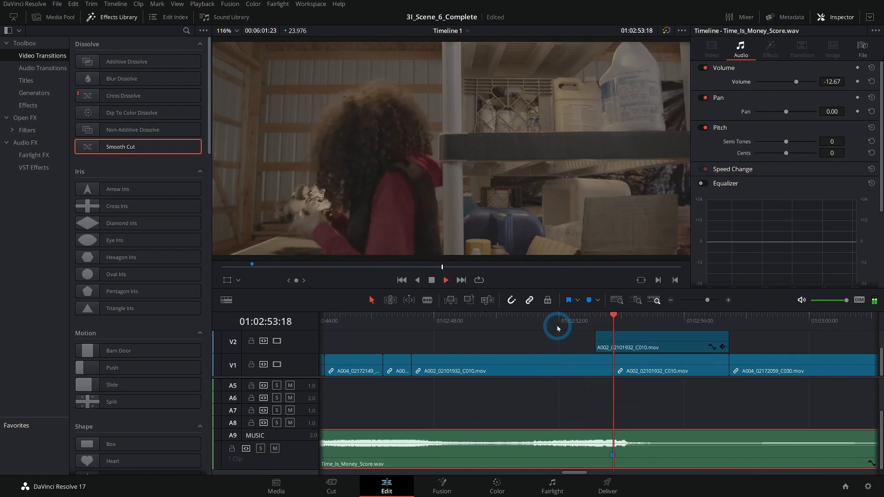
click(670, 301)
key(space)
Step: Play the scene with the shifted music from about 01:02:17 to 01:02:33
click(670, 301)
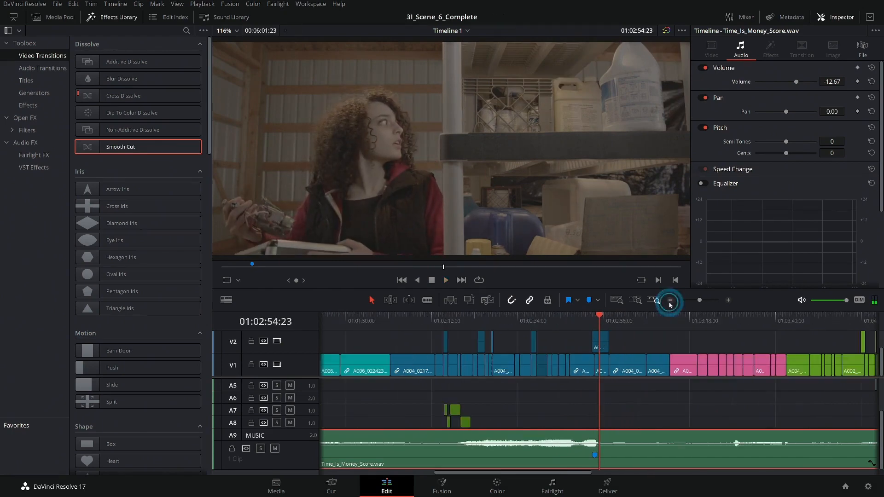
click(459, 323)
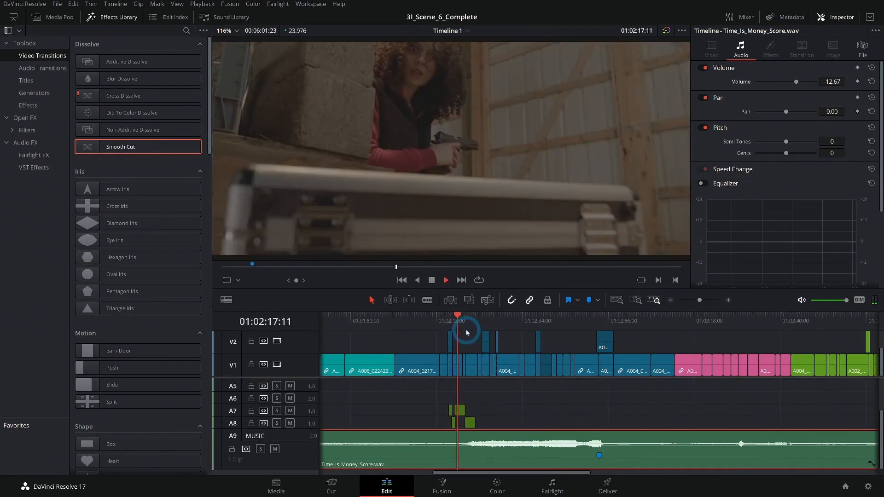
click(727, 302)
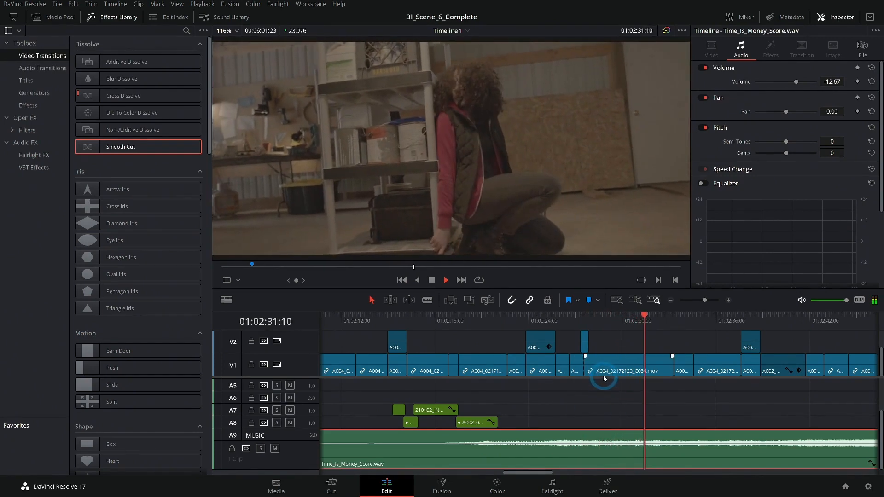
click(671, 300)
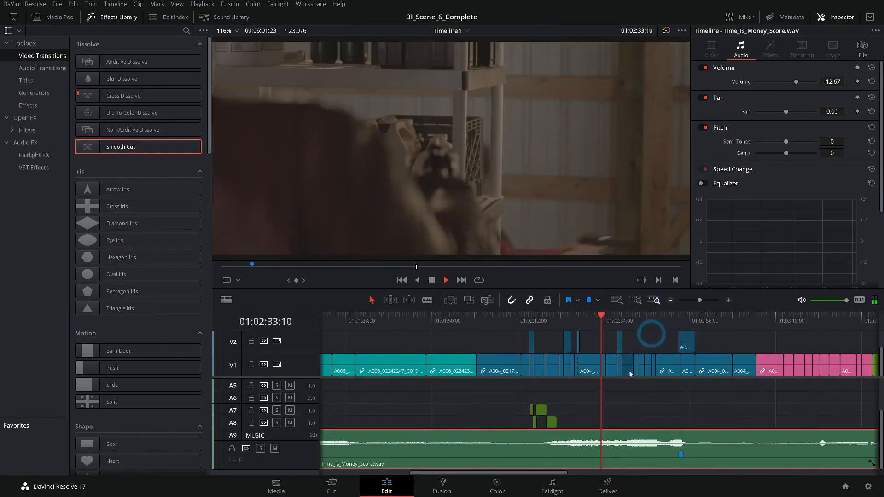
Step: Split the music clip at 01:02:09:15 and move its first part about 28 seconds earlier on A9
scroll(665, 407, left, 6)
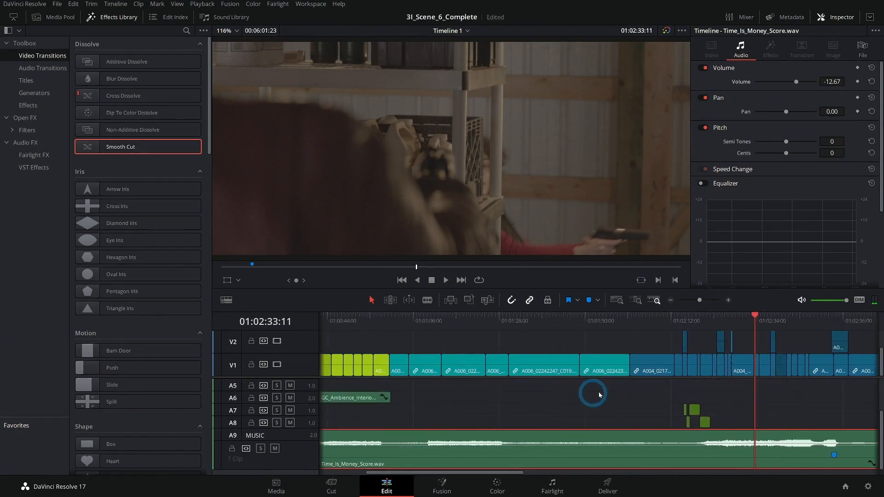
drag(516, 411, 575, 399)
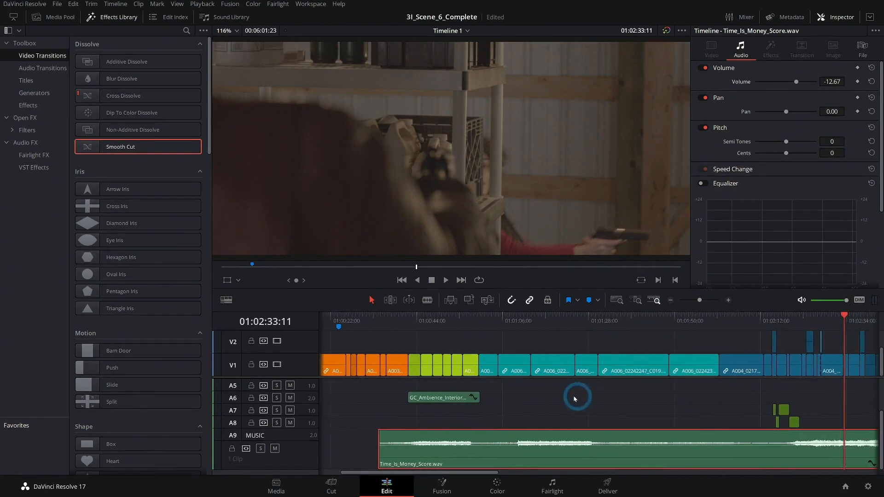
click(724, 442)
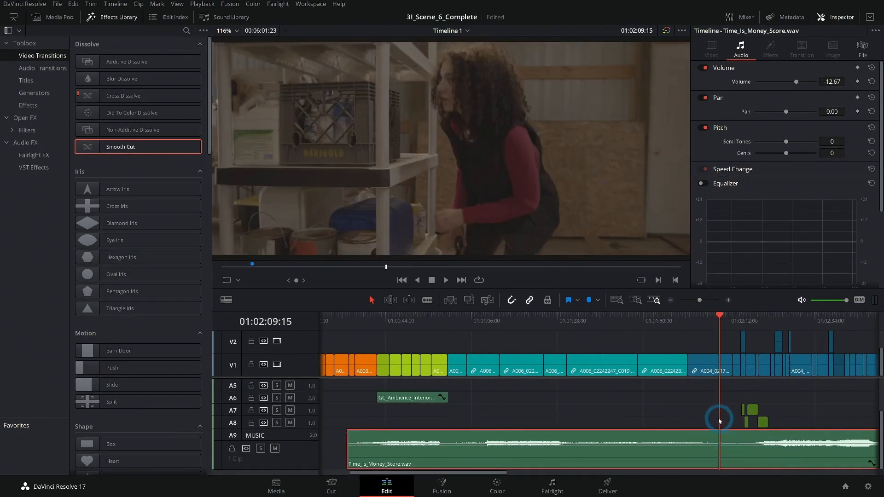
drag(720, 421, 591, 415)
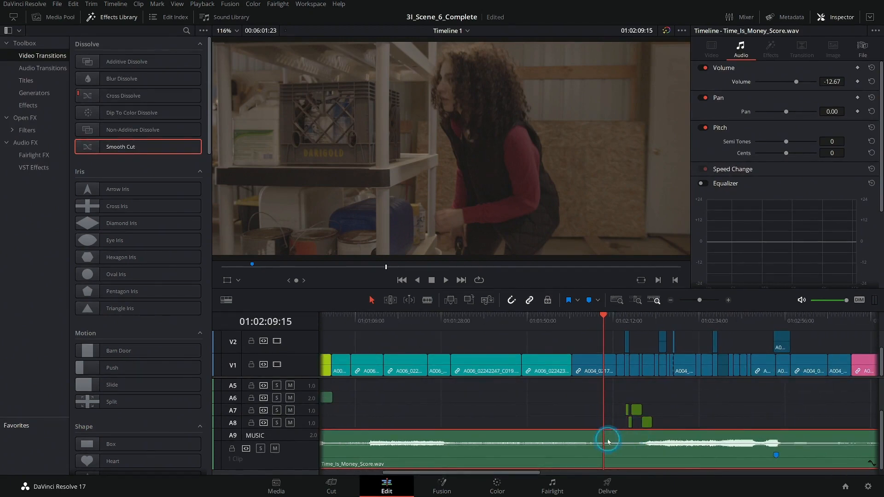
drag(521, 416, 685, 412)
drag(576, 462, 472, 458)
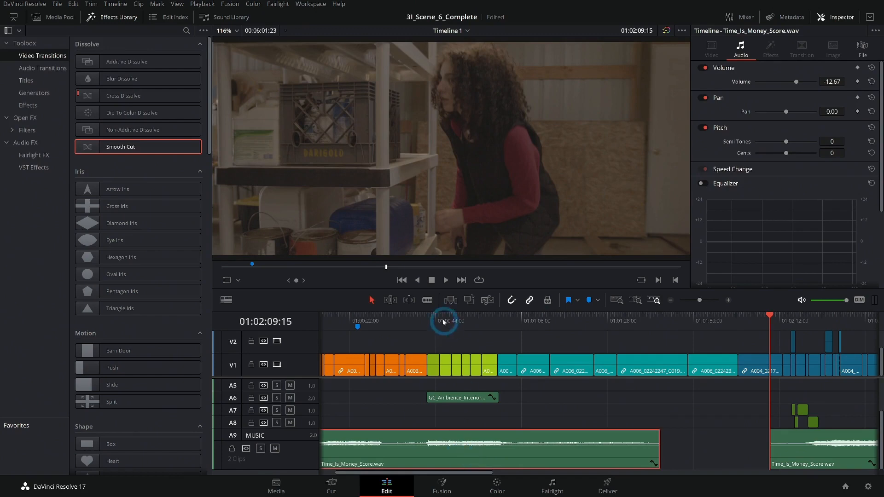
Step: Play the car-interior shots against the moved music from about 01:00:42 to 01:00:53
drag(443, 319, 427, 318)
key(space)
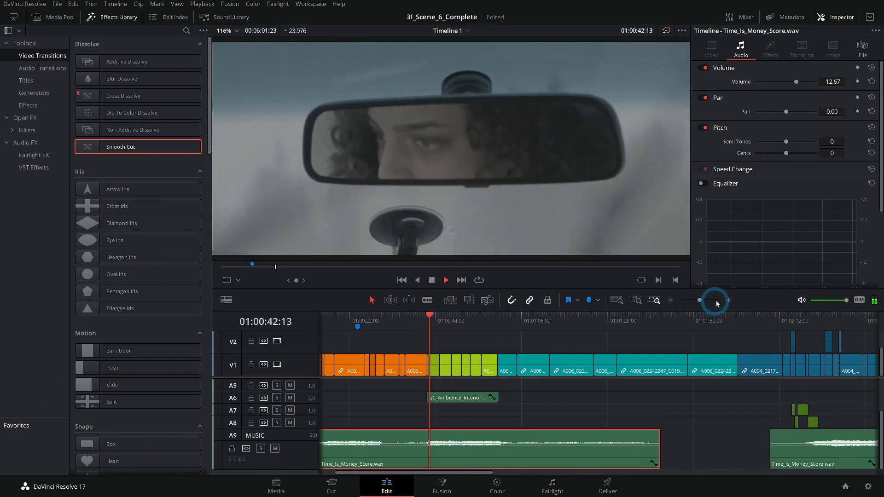
click(728, 301)
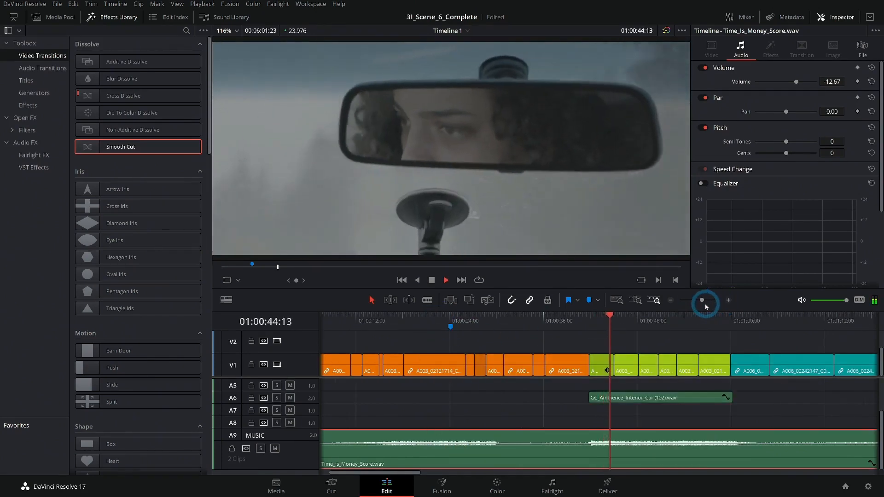
key(space)
drag(671, 339, 607, 337)
click(458, 327)
key(space)
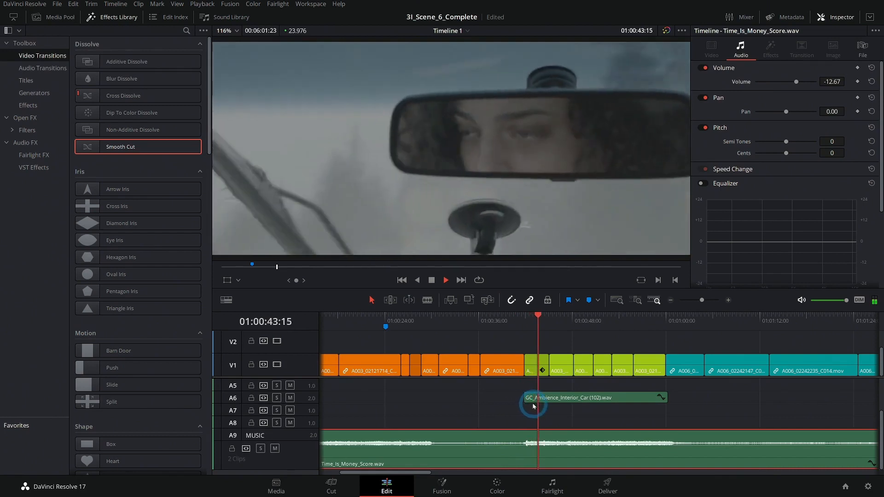
drag(712, 396, 613, 393)
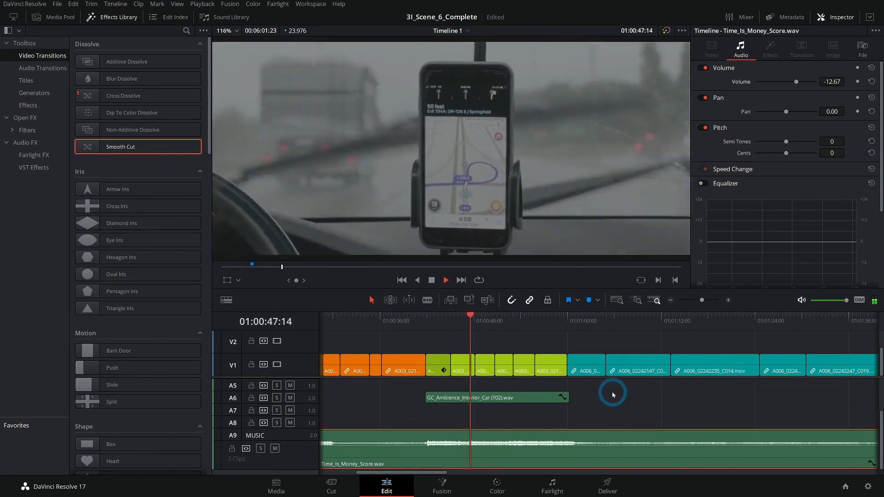
drag(613, 393, 495, 401)
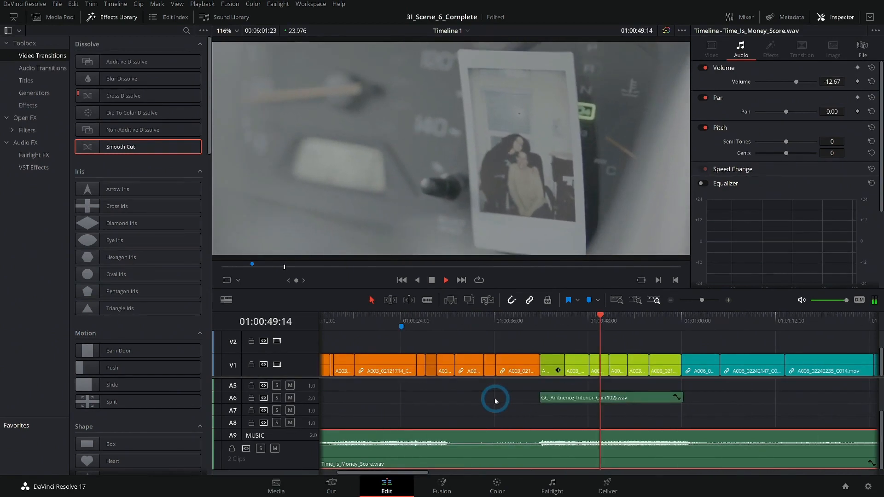
click(671, 301)
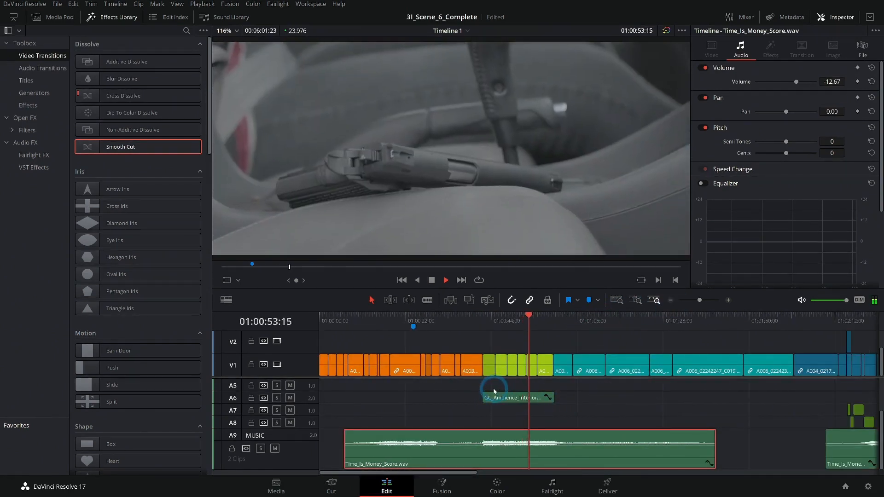
click(431, 280)
Step: Replay the hotel-room shots with the music from about 01:00:23 to 01:00:41
click(427, 320)
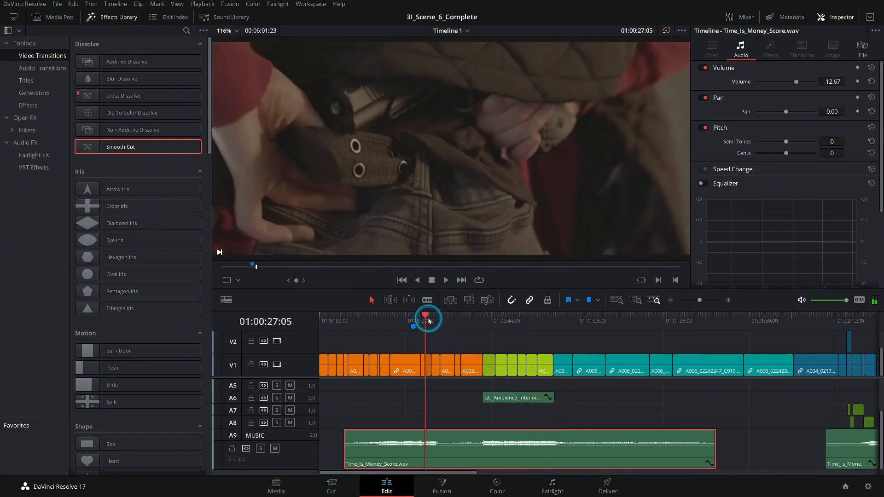
click(728, 301)
click(557, 382)
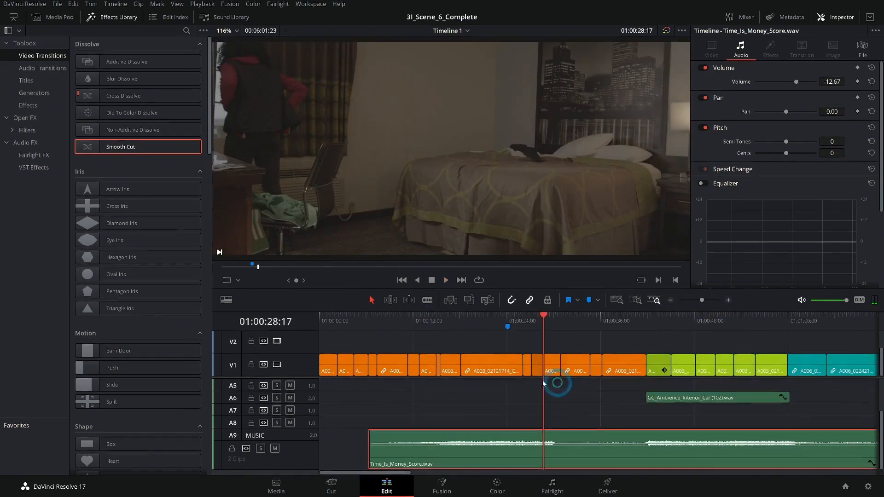
click(516, 326)
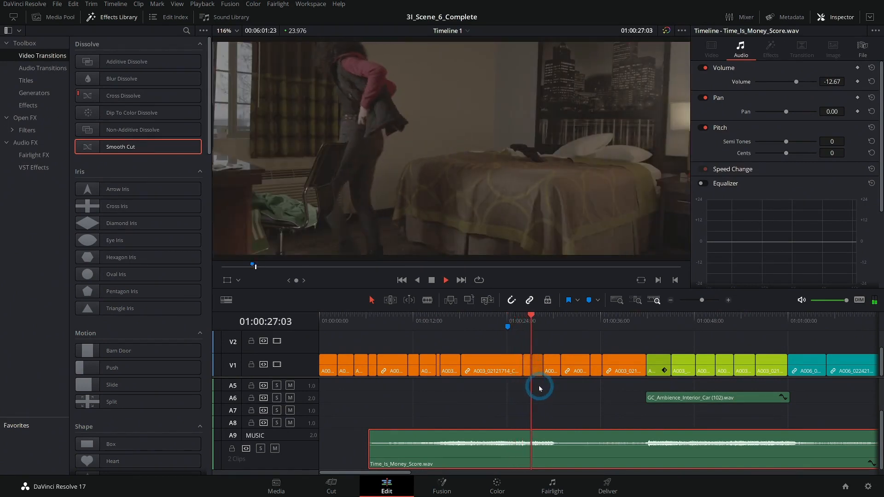
click(497, 320)
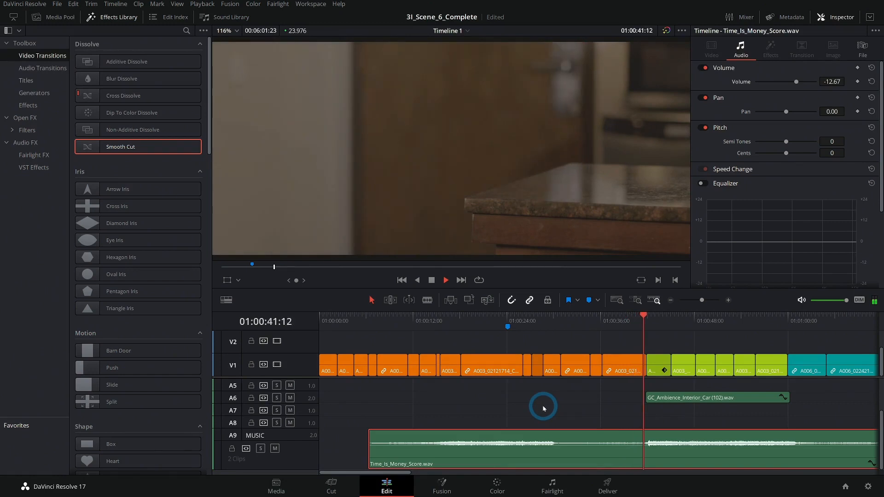
Step: Move the V1 clip A003_02121731_C020 earlier so it starts at 01:00:30:00, where the music drops out, and play the cut
click(532, 318)
click(729, 300)
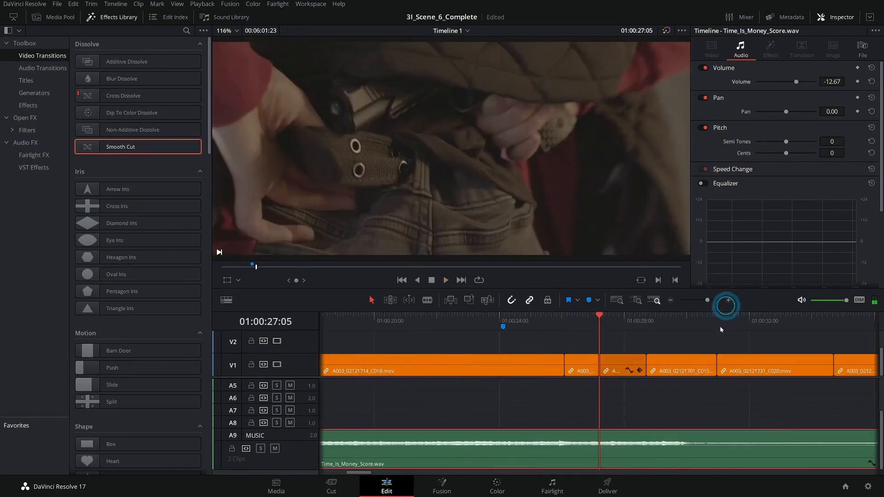
drag(629, 328, 684, 338)
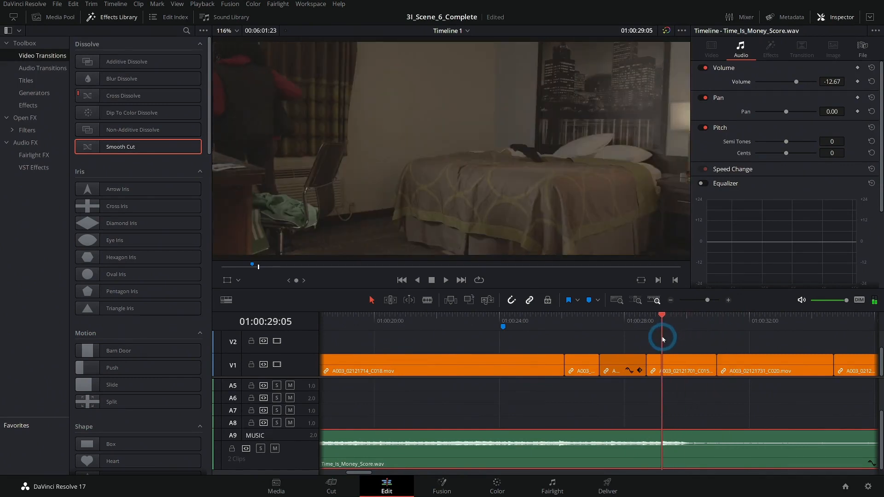
scroll(729, 414, right, 5)
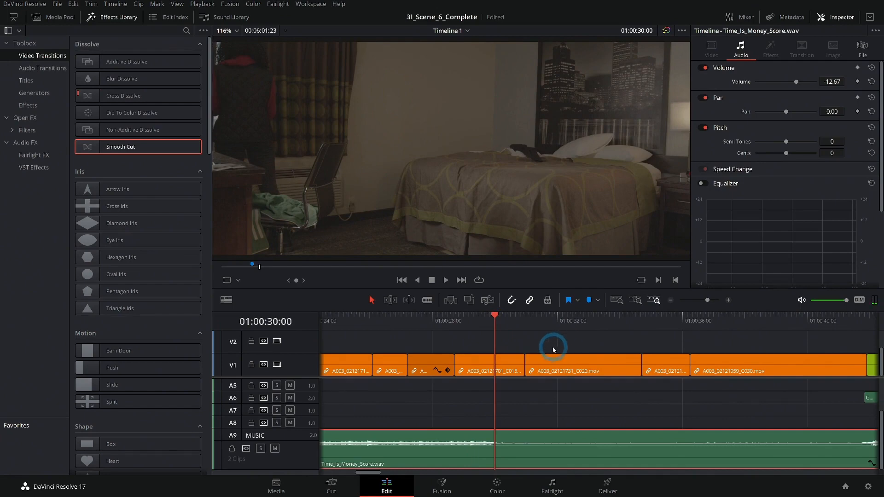
drag(570, 367, 540, 367)
drag(472, 322, 471, 324)
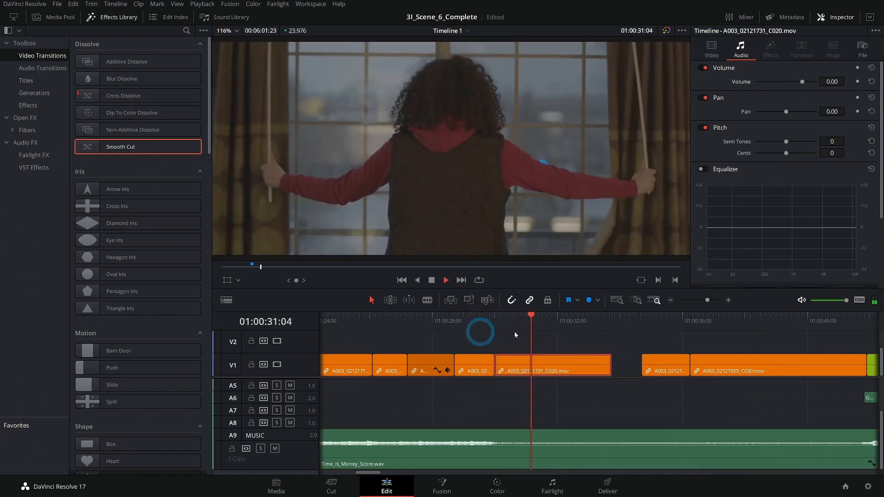
Step: Shift all clips from the timeline start through A003_02121731_C020 23 frames later to close the gap on V1
click(672, 300)
click(672, 300)
click(672, 301)
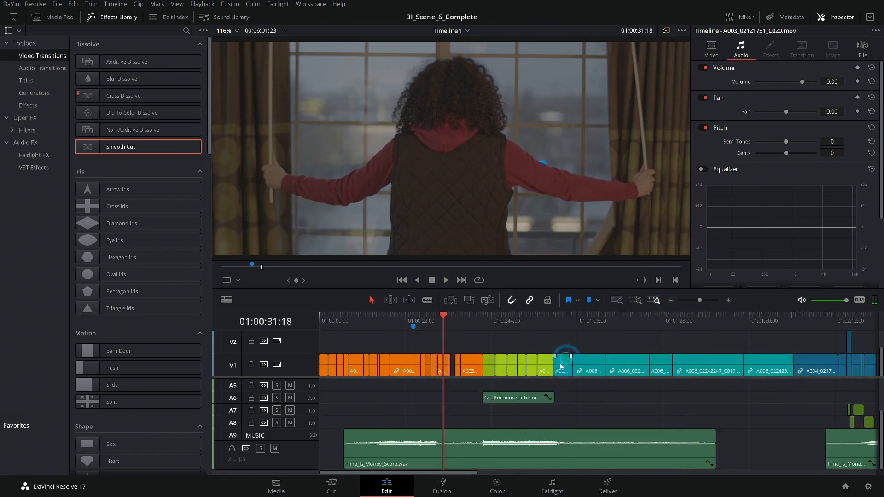
drag(327, 404, 448, 348)
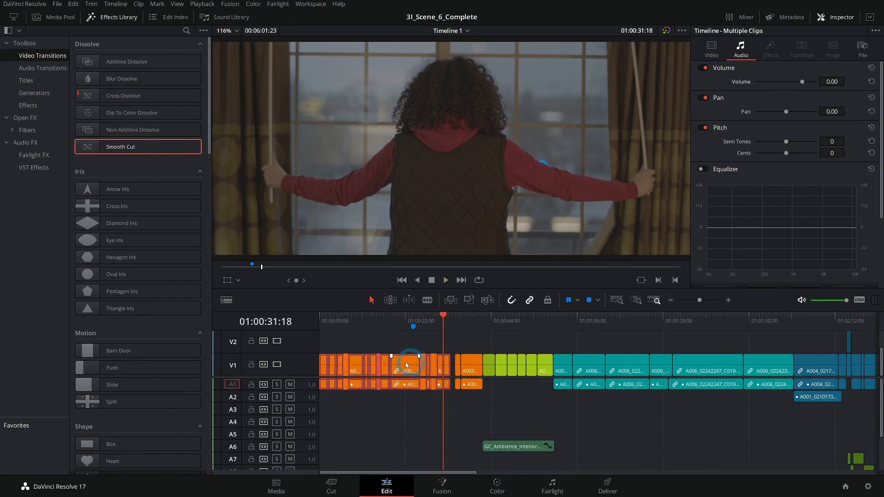
click(734, 300)
drag(637, 365, 669, 363)
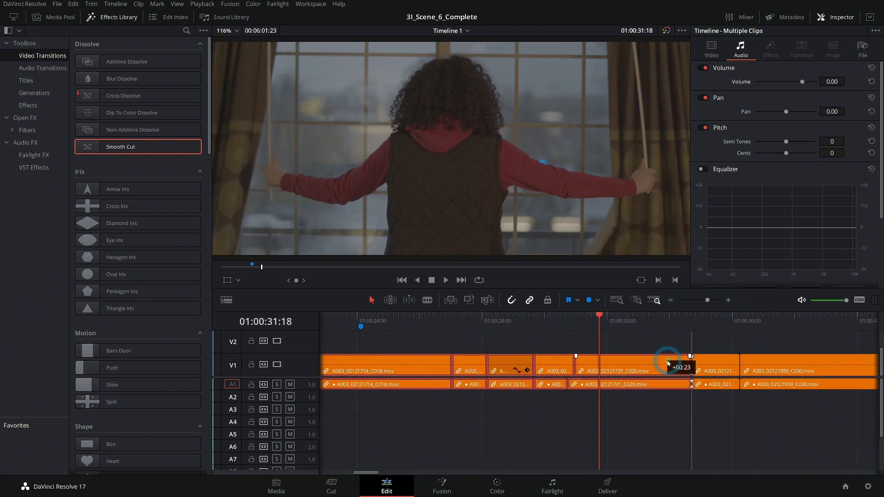
drag(600, 316, 517, 321)
click(635, 404)
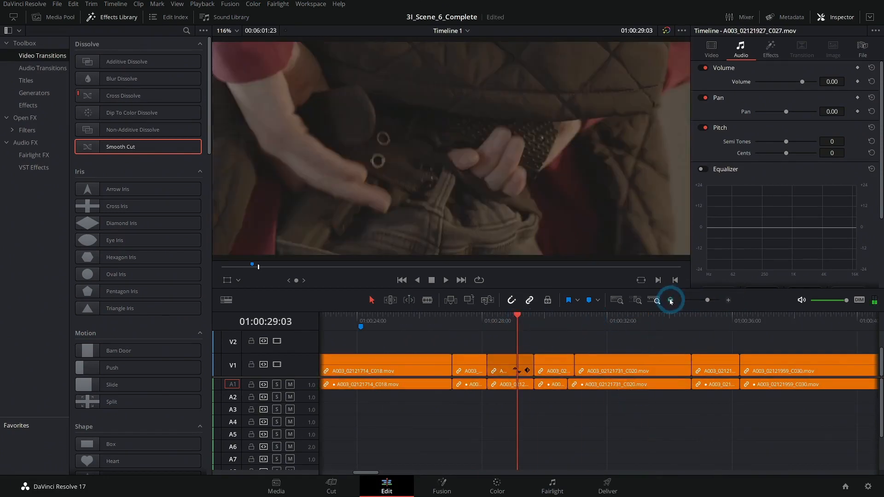
Step: Delete Marker 1 at 01:00:24:03 and play the adjusted shots with the music from there to about 01:00:42
click(670, 301)
click(671, 302)
drag(612, 418, 569, 309)
click(465, 327)
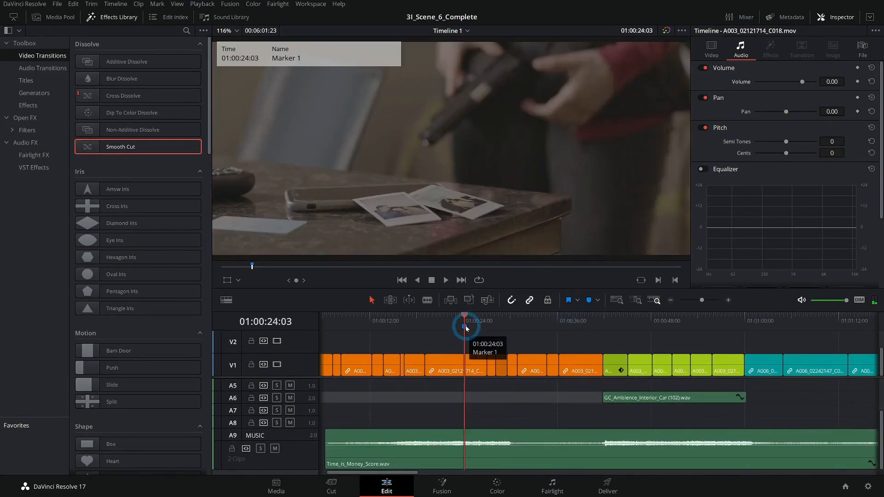
click(481, 339)
key(space)
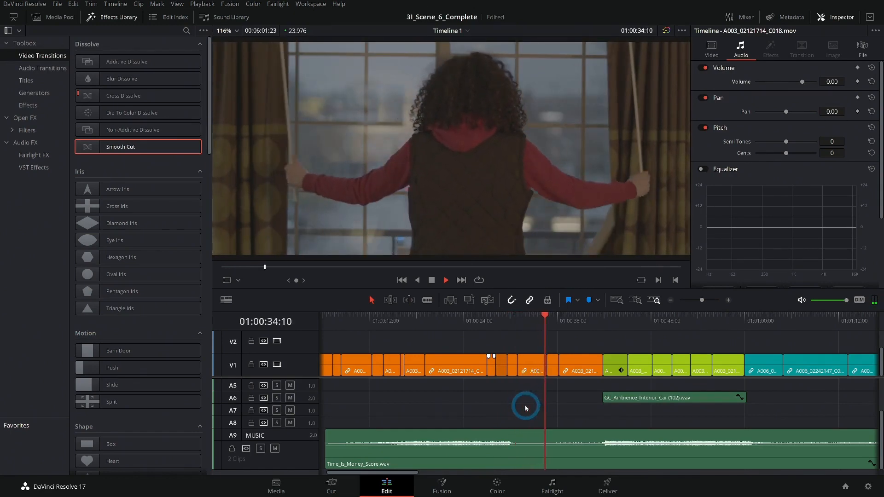
scroll(567, 409, up, 4)
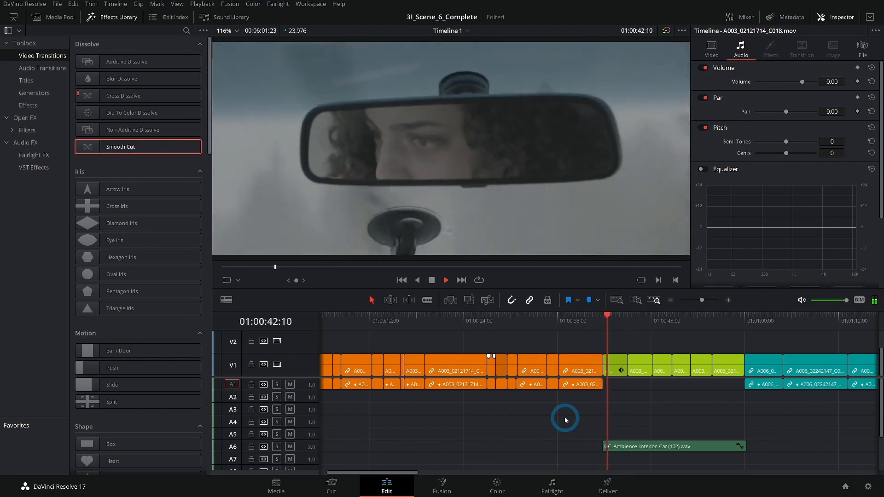
Step: Play the end of the driving sequence with the music from about 01:00:58 to 01:01:08
drag(694, 418, 475, 417)
click(516, 321)
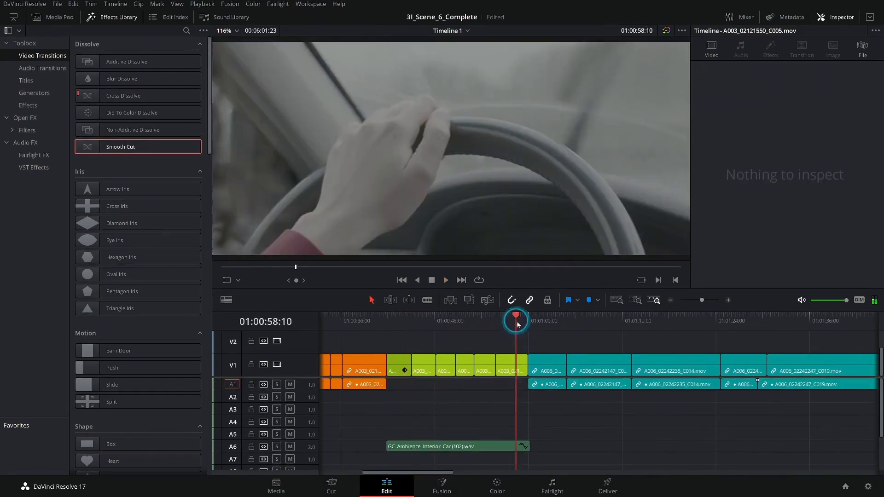
drag(607, 422, 555, 375)
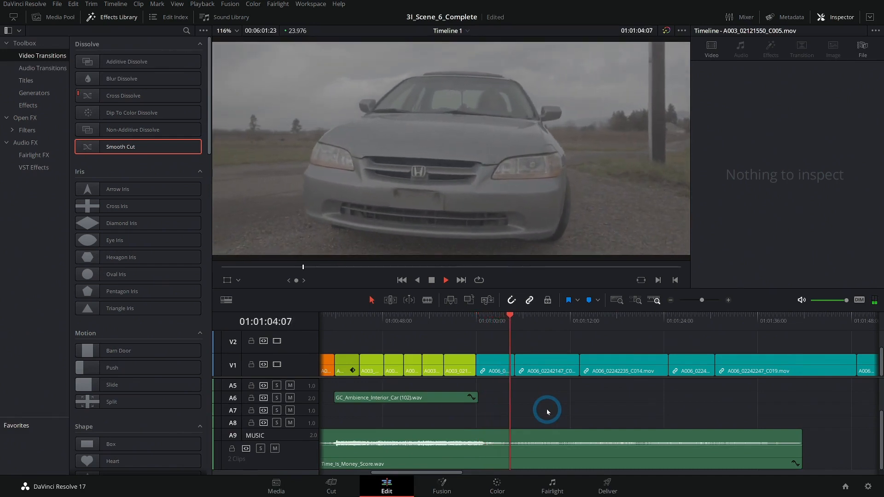
click(671, 301)
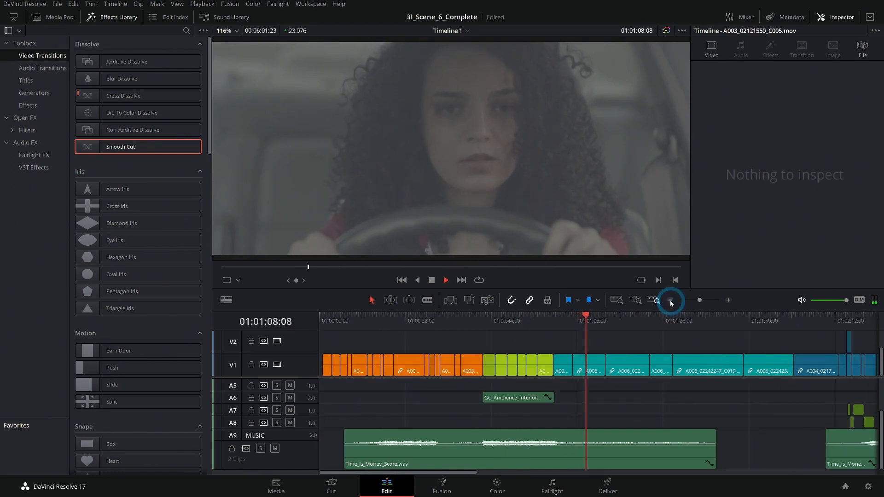
Step: Fade out the end of the first A9 music clip and fade in the start of the second, playing across the gap
click(707, 322)
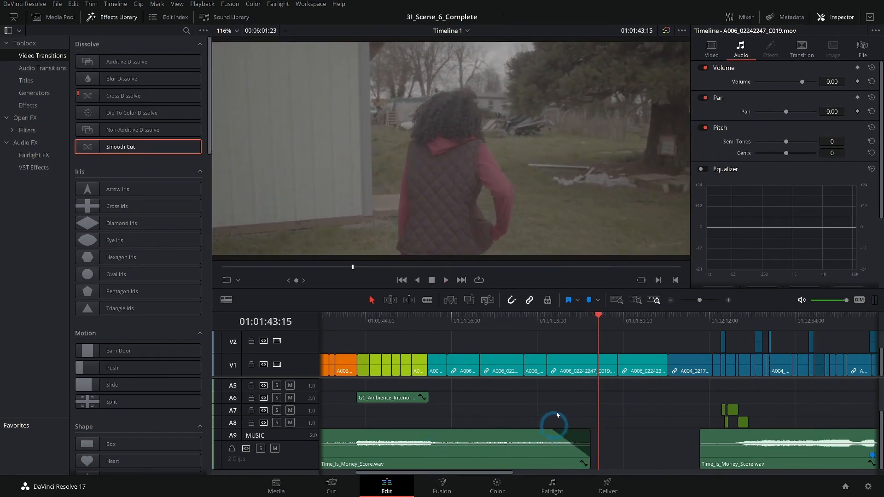
click(553, 322)
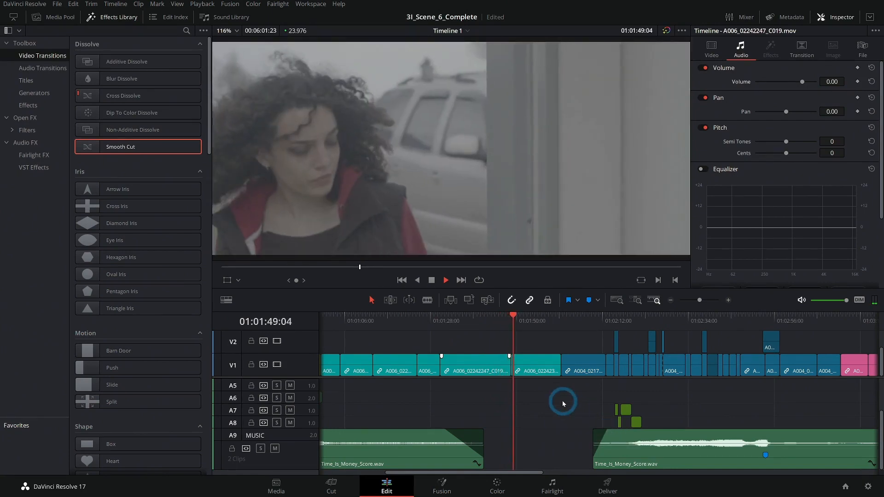
Step: Enlarge audio track A1 (NAT SOUND 1) and place the playhead on the cut at 01:01:48:17
scroll(534, 404, up, 3)
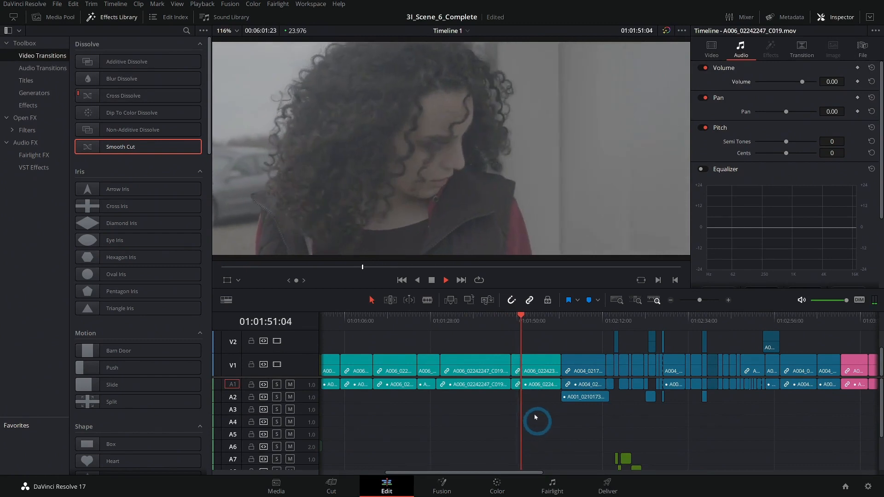
drag(307, 391, 321, 422)
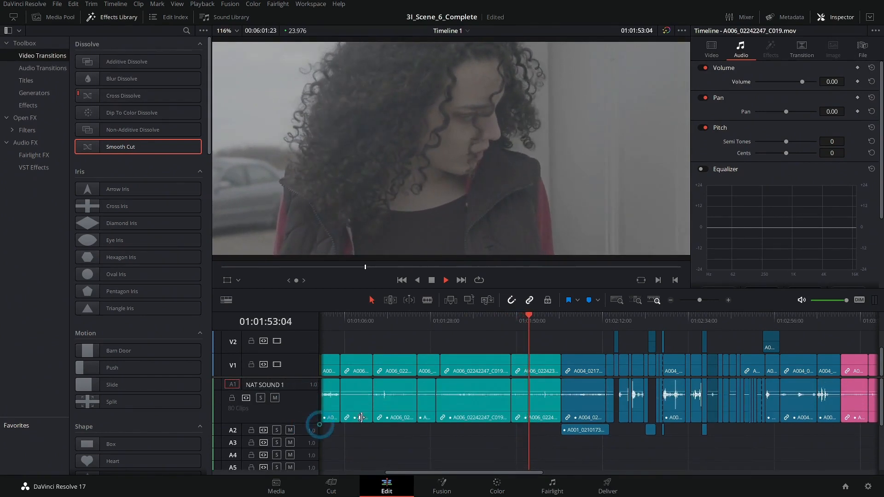
click(511, 321)
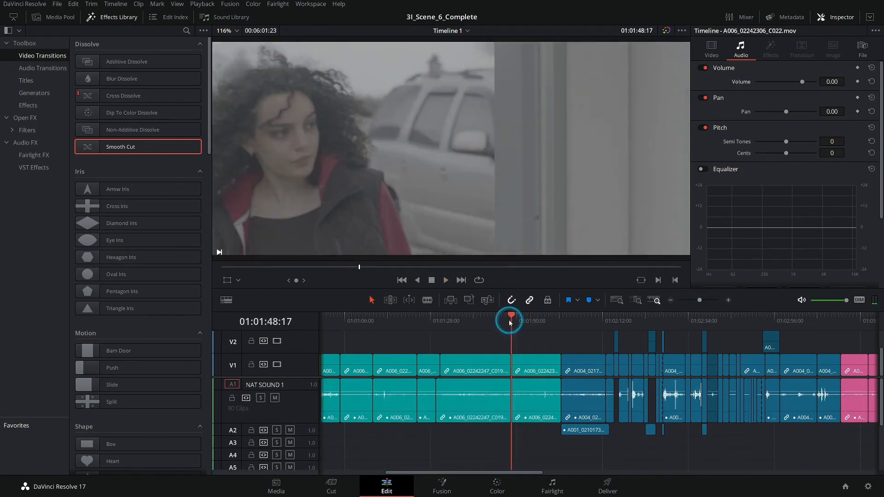
click(728, 302)
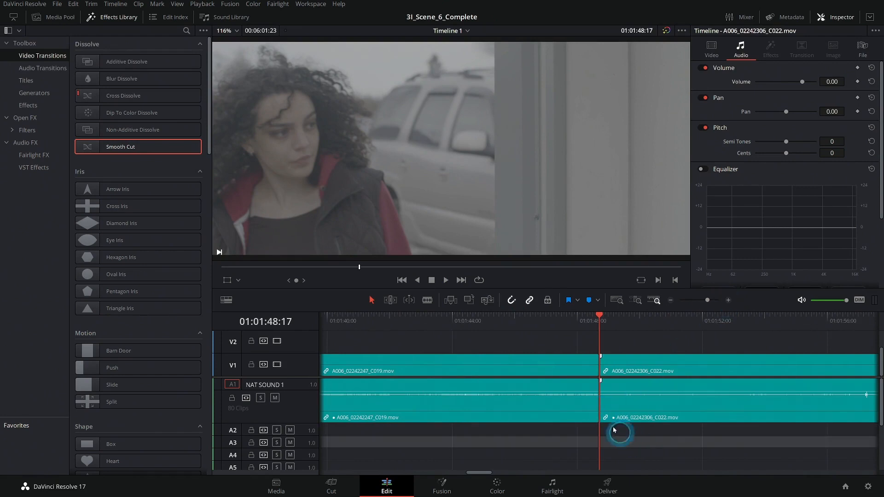
Step: Add a Cross Fade 0 dB on A1 between A006_02242247_C019 and A006_02242306_C022, lengthen it to 4 seconds, and cue the playhead before it
click(599, 407)
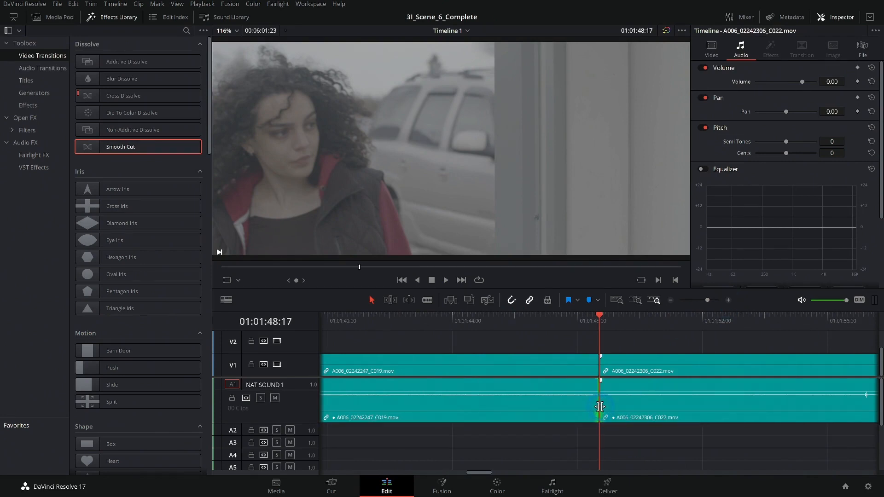
drag(621, 324, 663, 321)
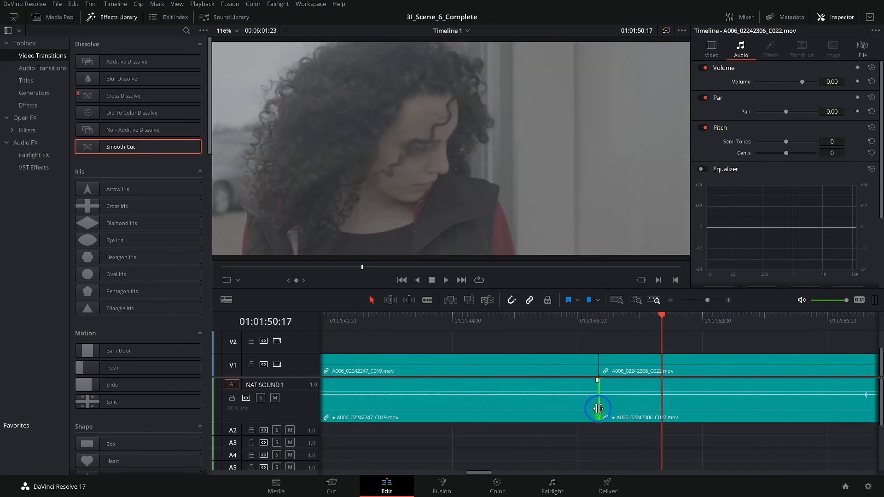
right_click(598, 408)
click(628, 444)
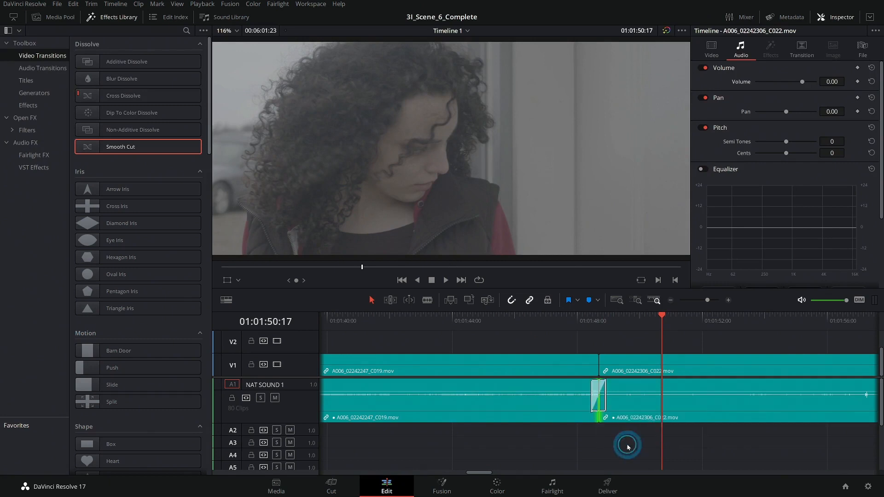
drag(606, 387, 637, 394)
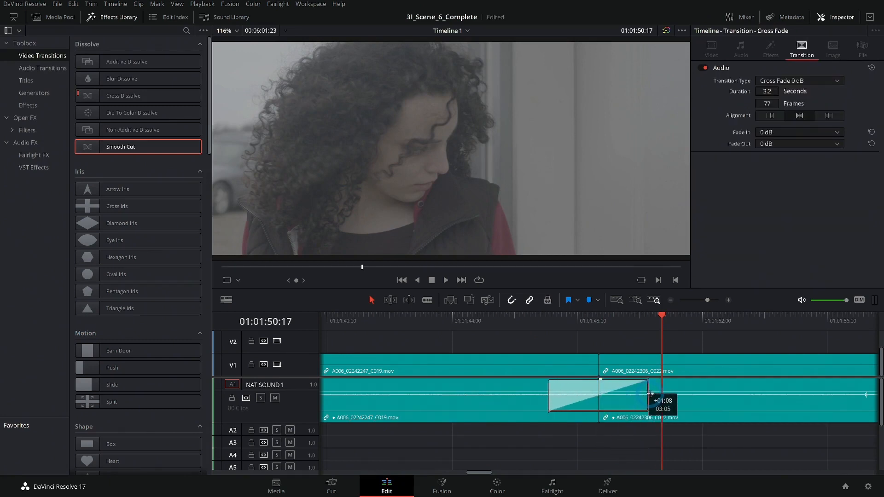
click(523, 330)
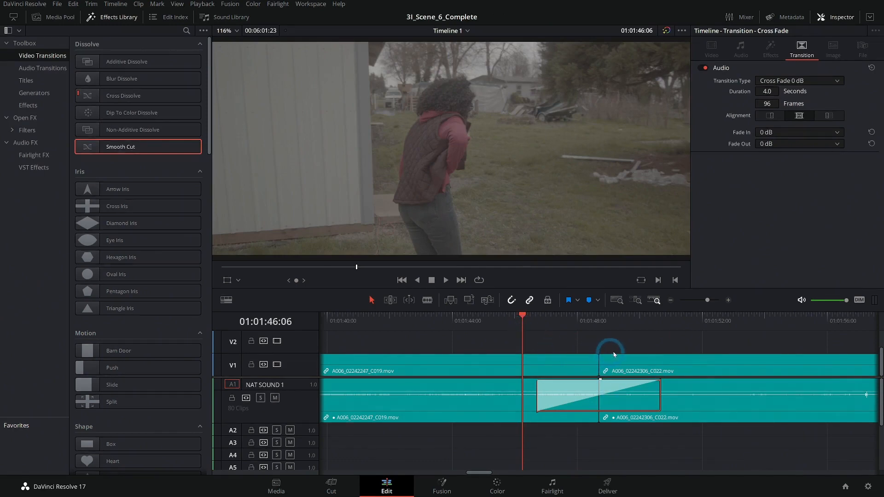
Step: Play across the A1 cross fade into the following scene up to about 01:02:06, with the whole A9 music track in view
scroll(614, 354, right, 3)
key(space)
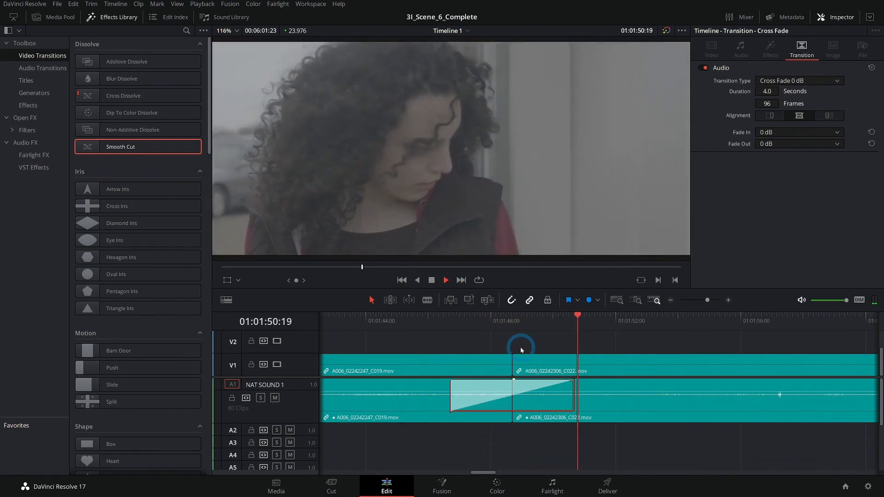
click(674, 302)
click(672, 302)
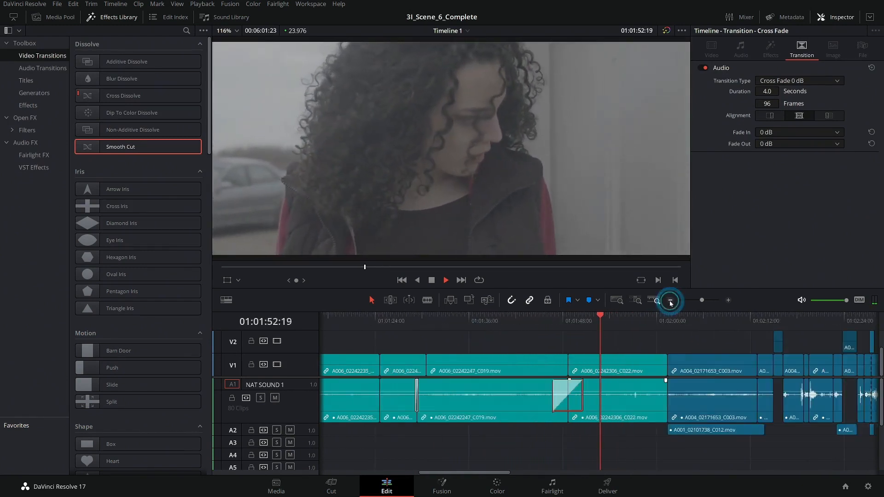
click(672, 301)
drag(713, 445, 582, 407)
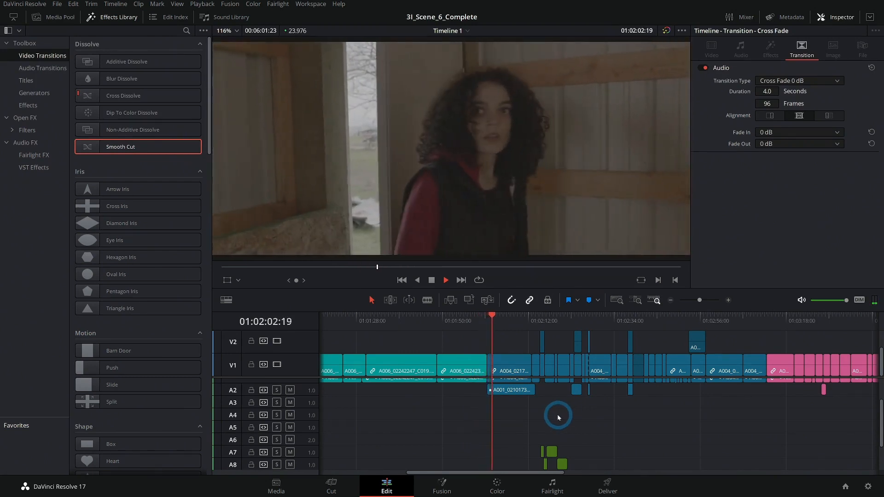
scroll(593, 416, down, 3)
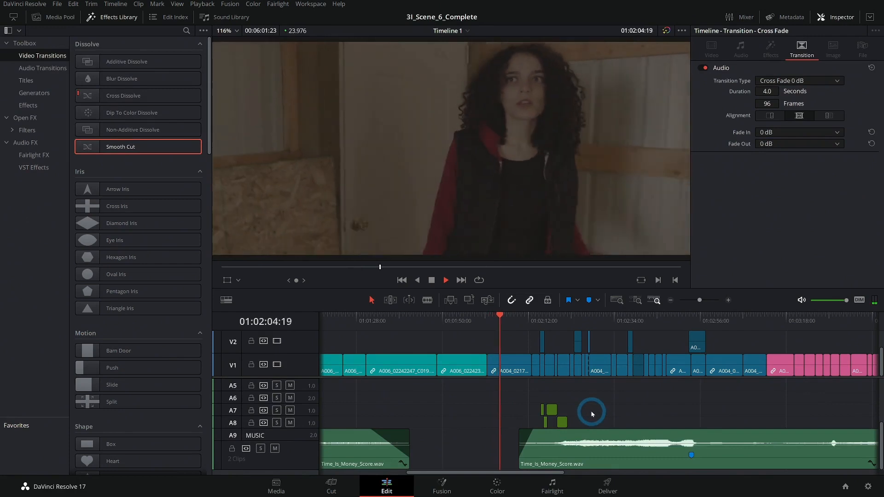
click(672, 301)
click(672, 301)
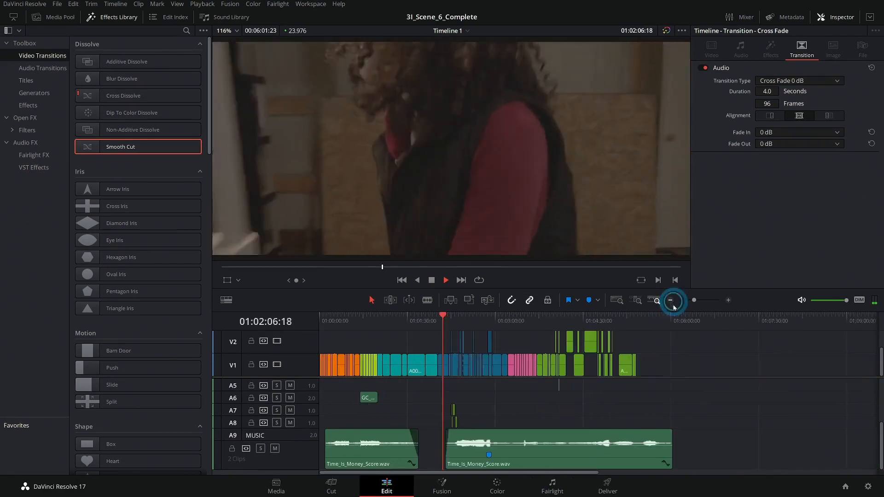
Step: Return the playhead to 01:00:00:00 and ripple delete the empty gap before the first clip on V1
click(319, 324)
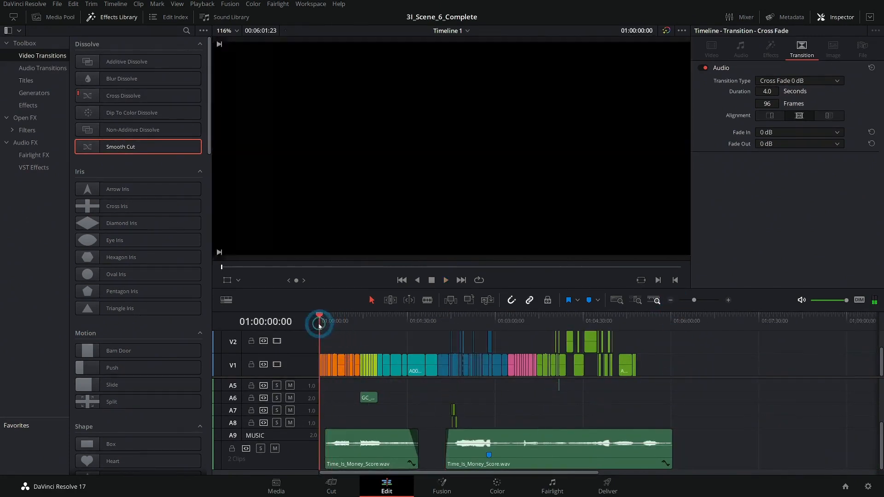
click(729, 301)
click(709, 325)
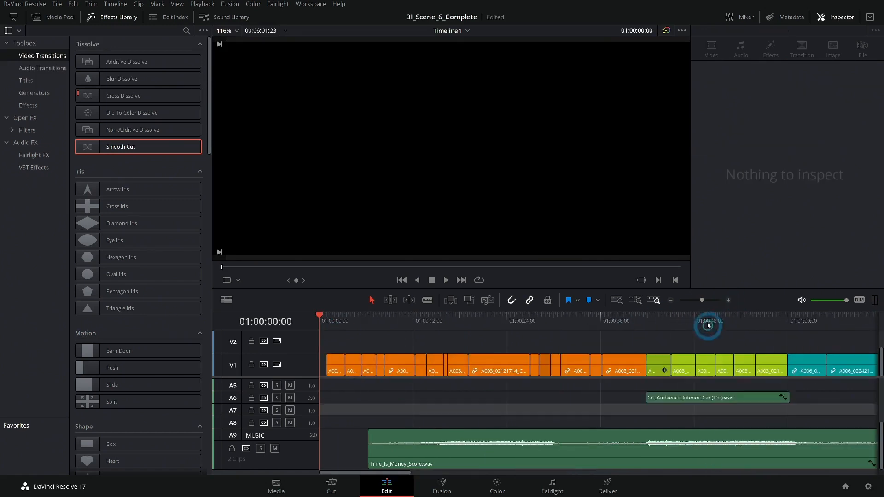
click(727, 300)
click(375, 358)
scroll(336, 398, up, 4)
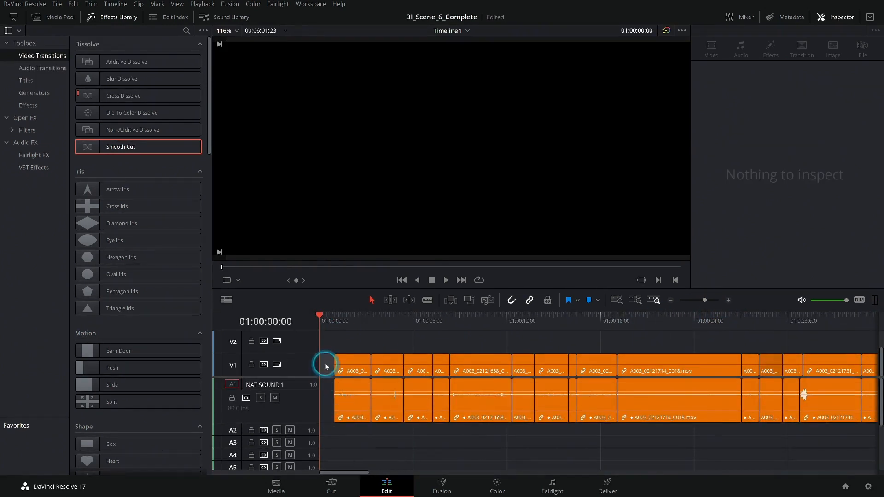
key(BackSpace)
click(343, 332)
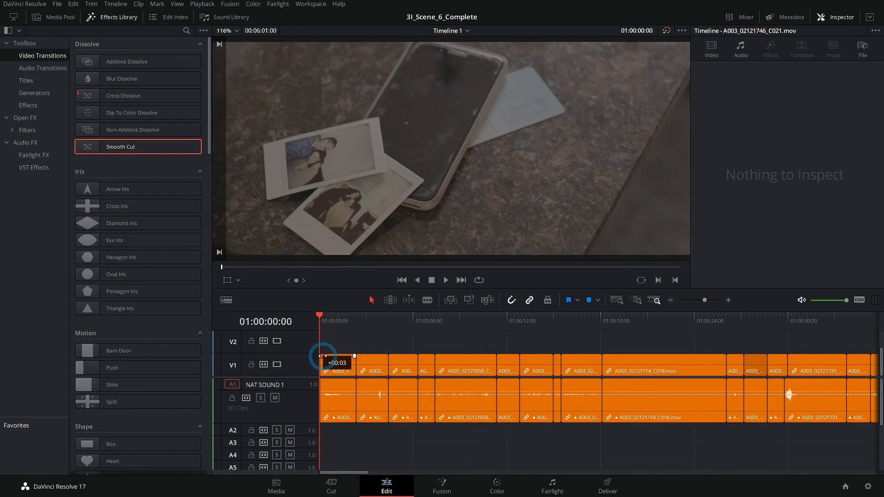
Step: Add a fade-in from black at the start of the first V1 clip, A003_02121746_C021, and start playback from the timeline's beginning
drag(323, 356, 323, 357)
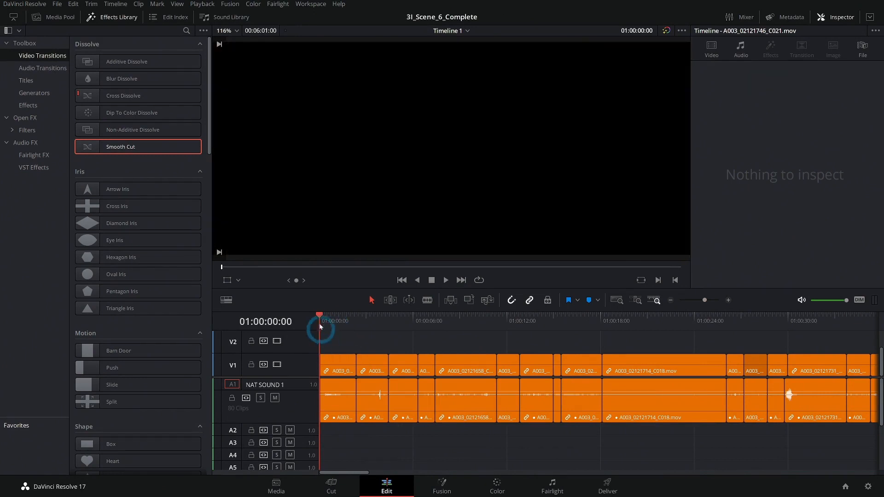
click(729, 300)
click(443, 349)
drag(300, 360, 340, 358)
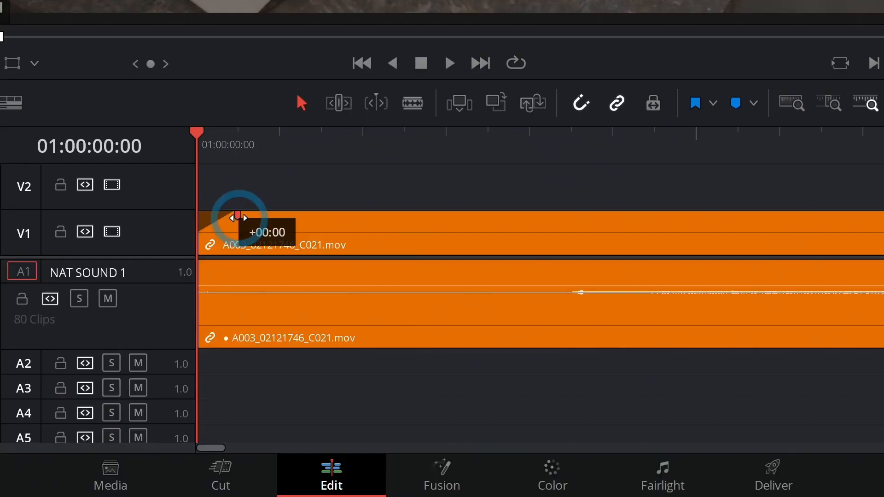
drag(242, 216, 359, 214)
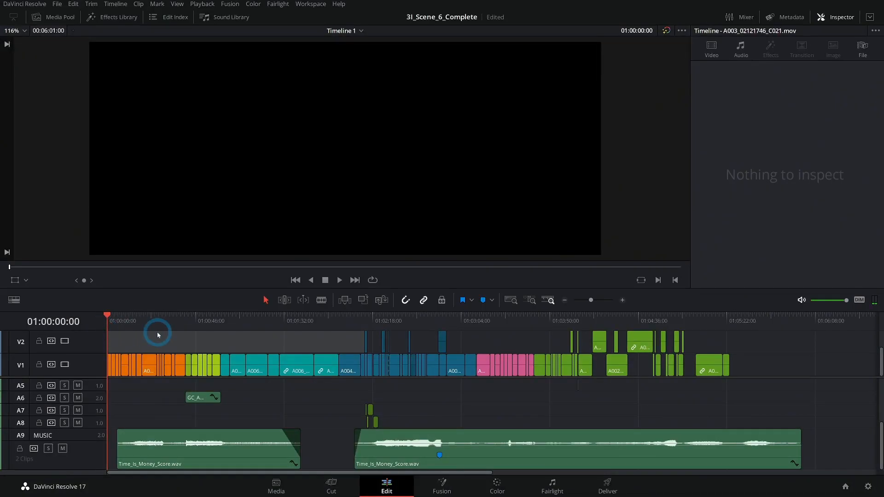
key(space)
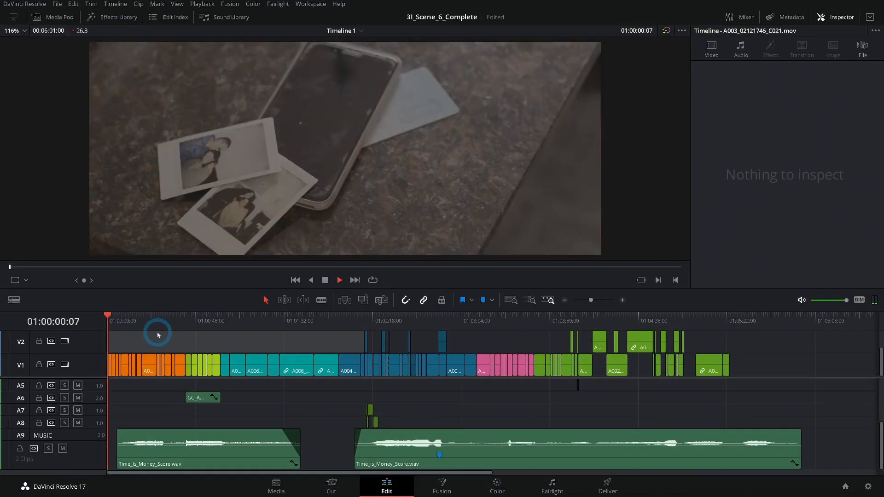